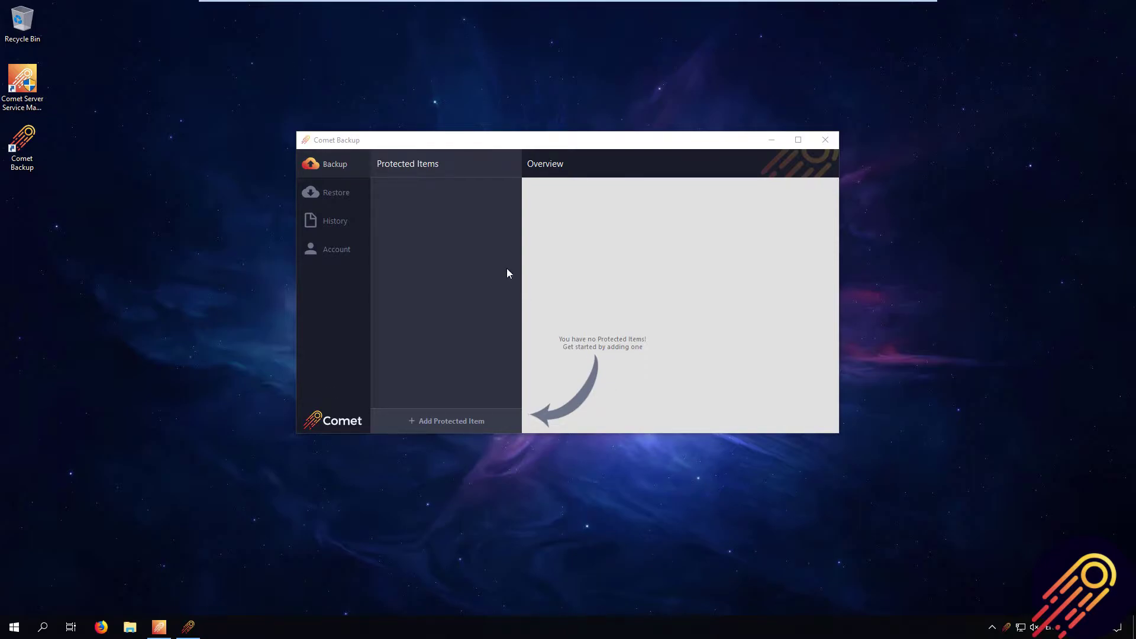
- Add a custom storage vault and name it 'Seed load'
left_click(339, 249)
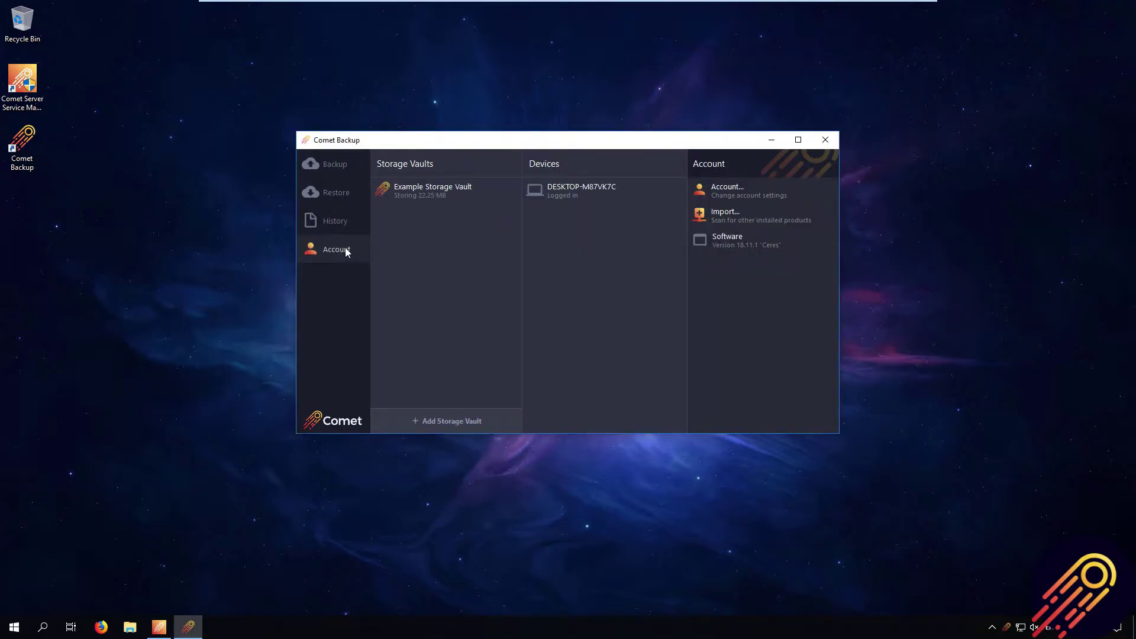
left_click(464, 426)
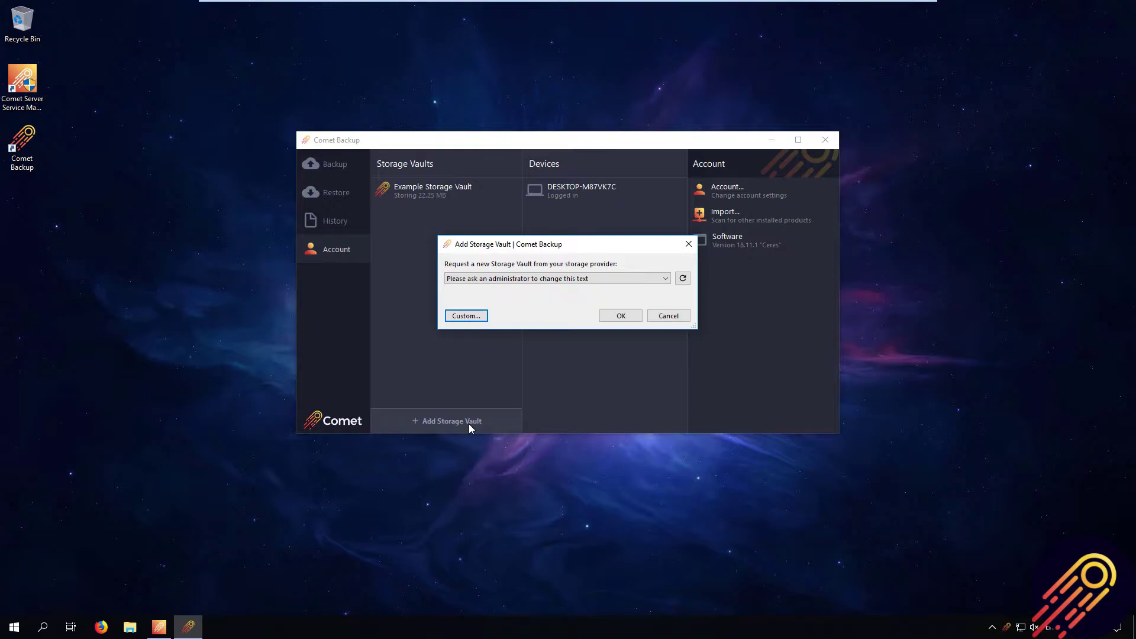
left_click(466, 316)
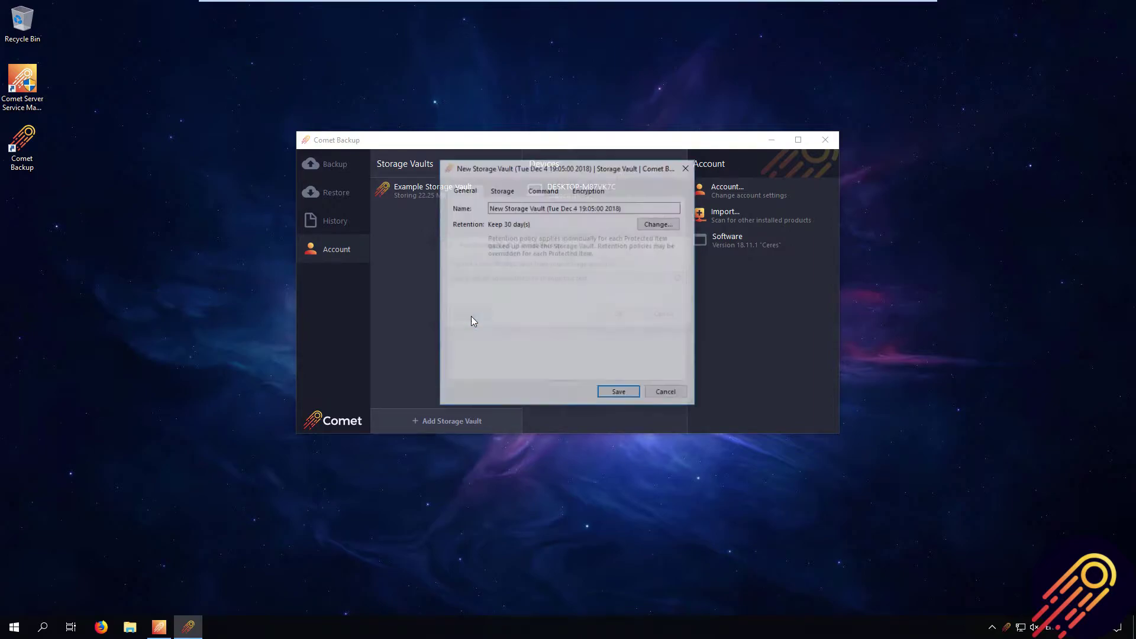
left_click_drag(624, 208, 465, 217)
type("Seed load")
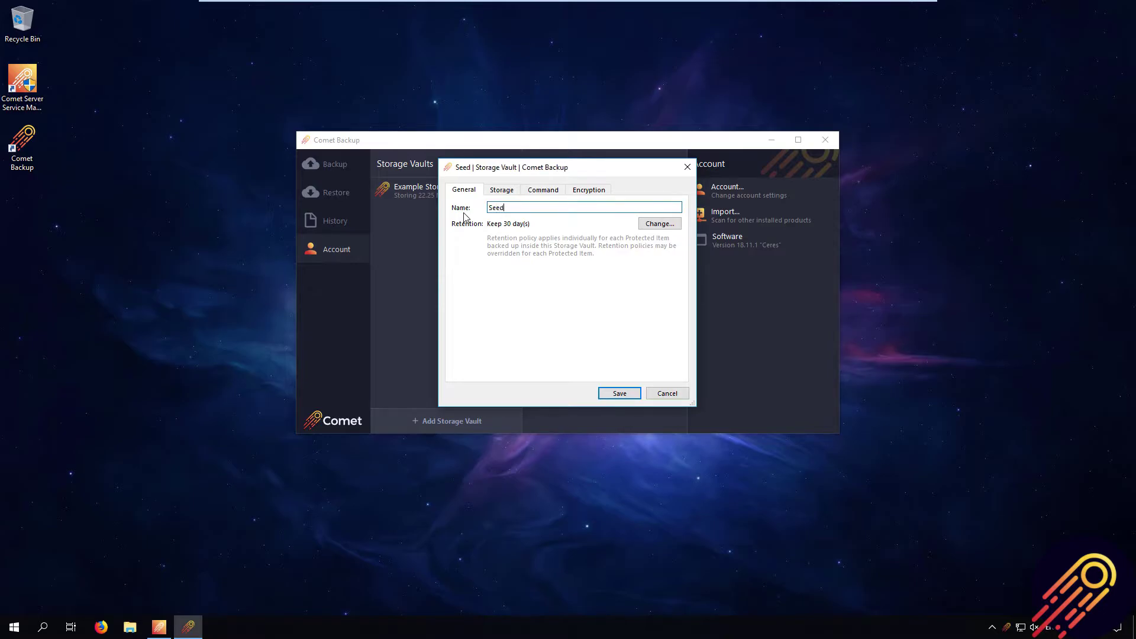
- Set the vault's storage to local path E:/ (Seedload device) and save it
left_click(498, 193)
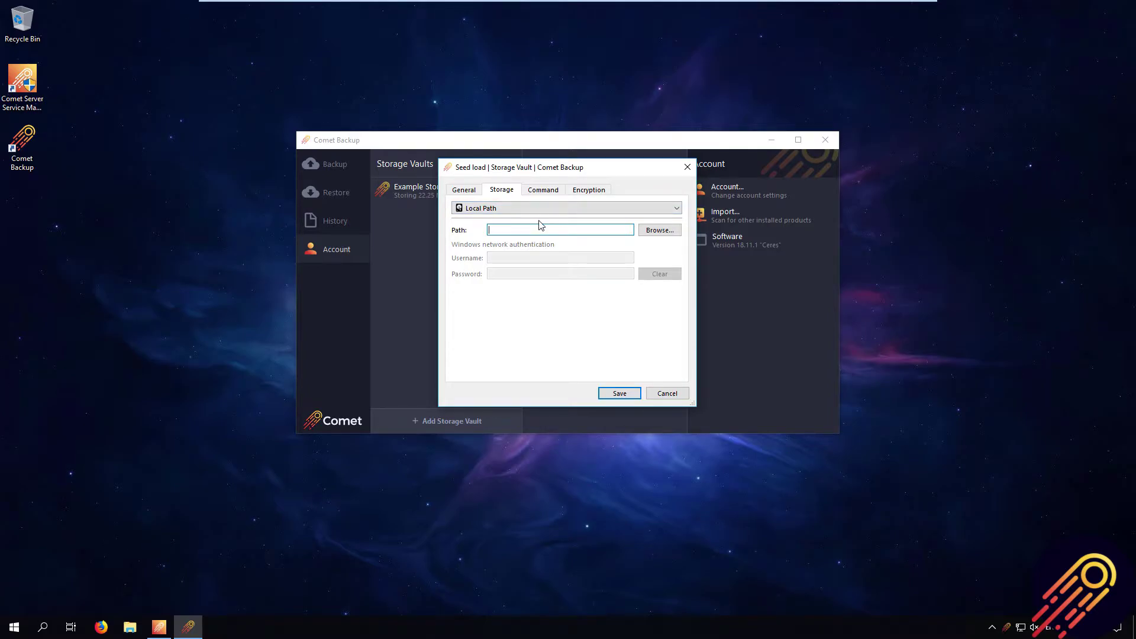
left_click(660, 230)
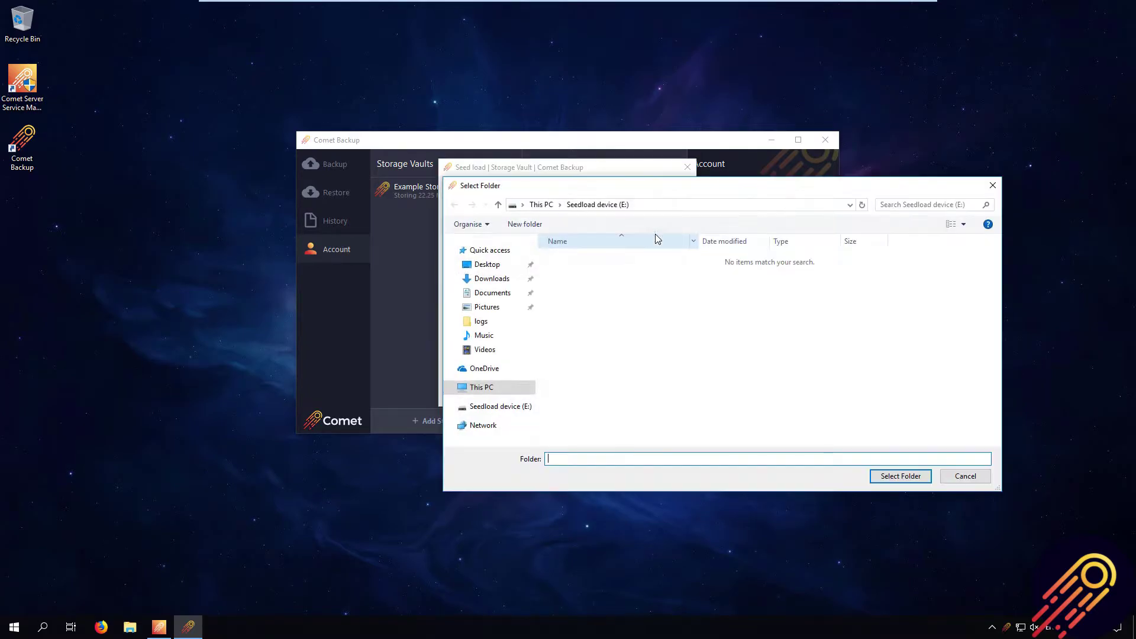
left_click(504, 407)
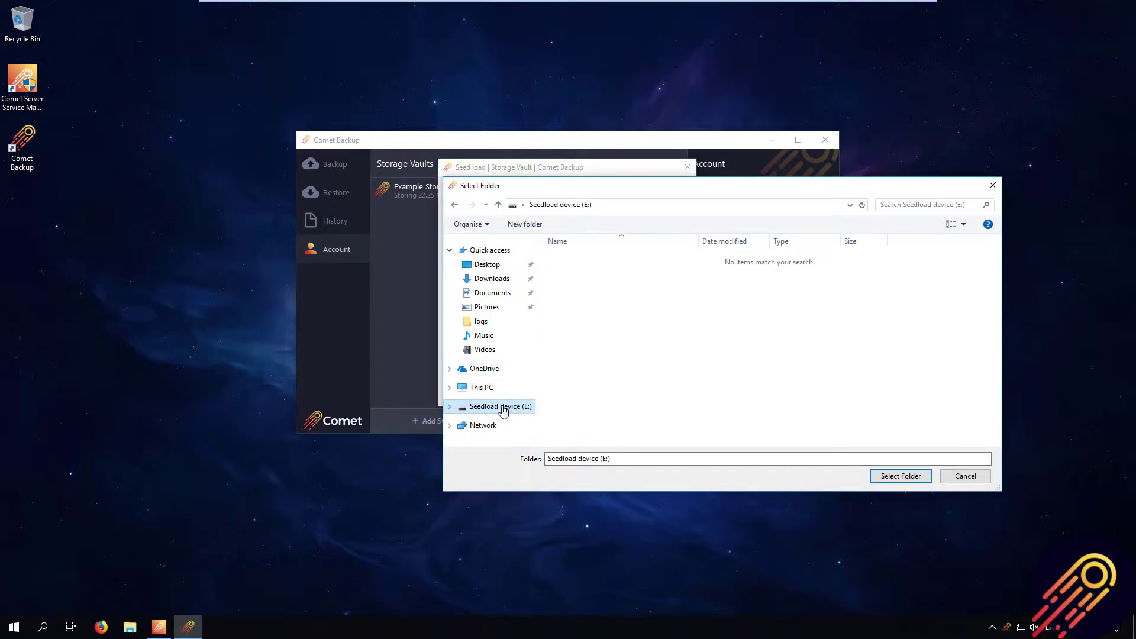
left_click(900, 476)
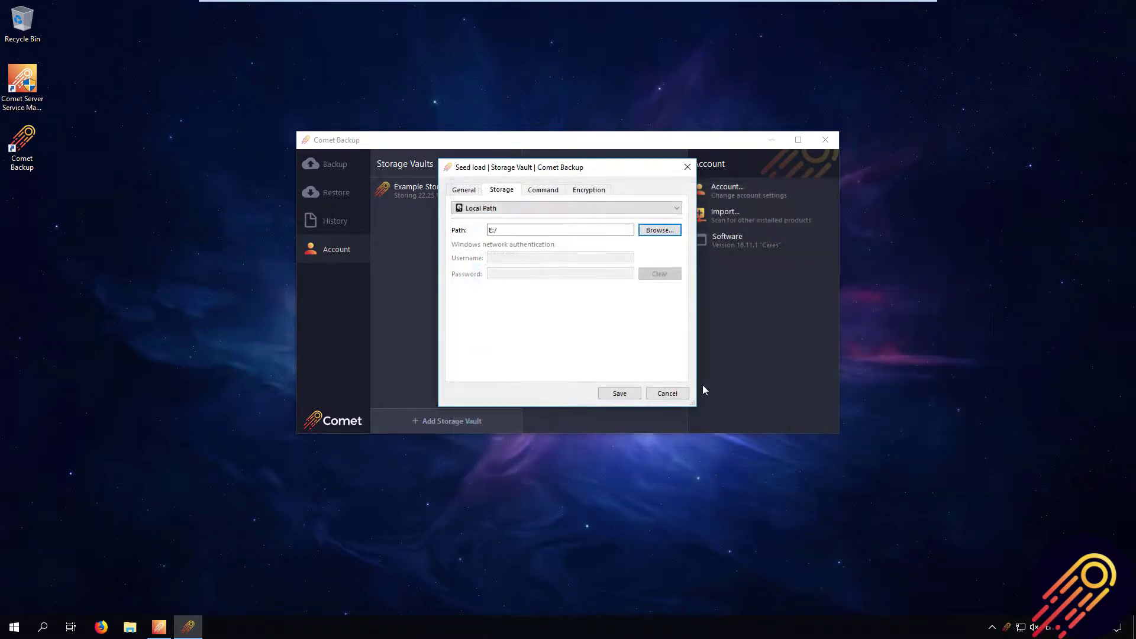
left_click(619, 395)
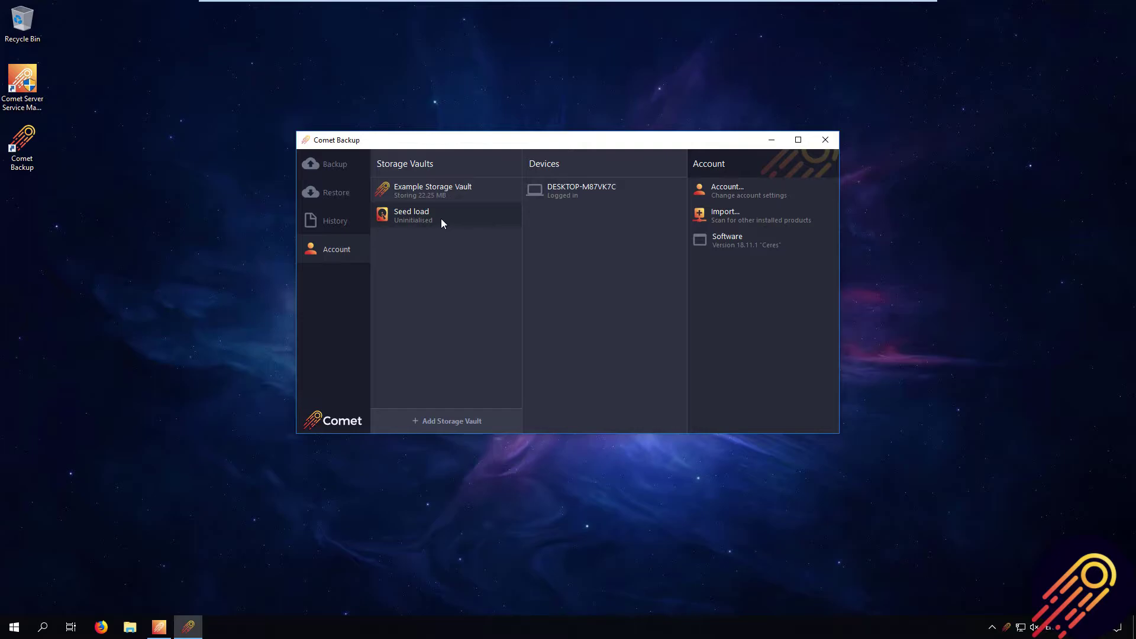
- Set up a manual backup of Protected Item with Seed load as the destination
left_click(345, 163)
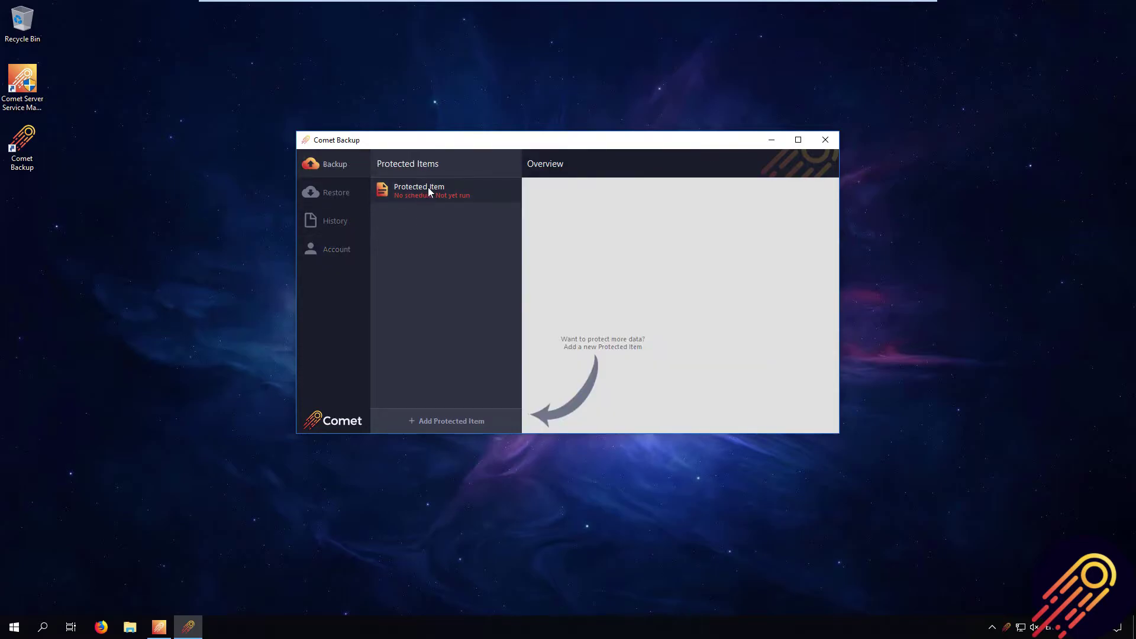
left_click(427, 187)
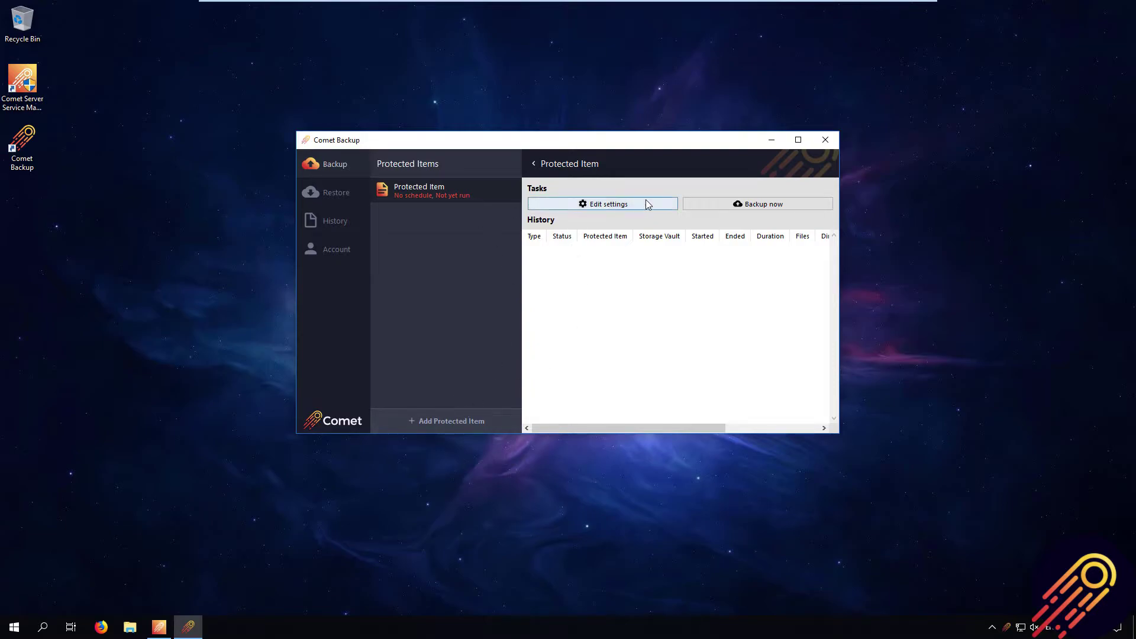
left_click(703, 205)
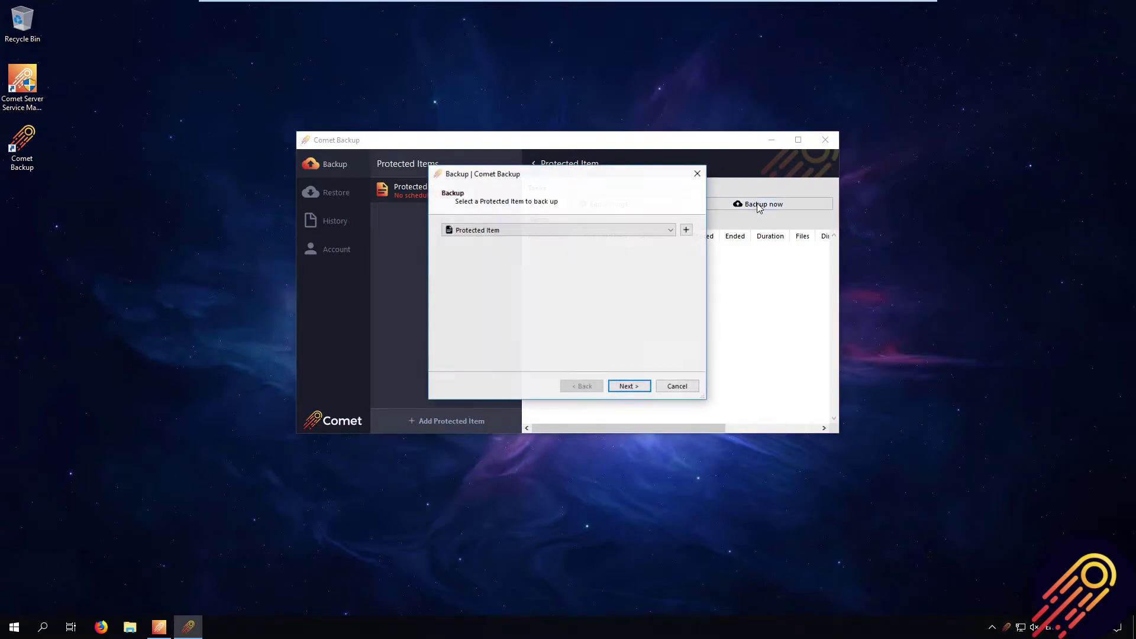
left_click(638, 389)
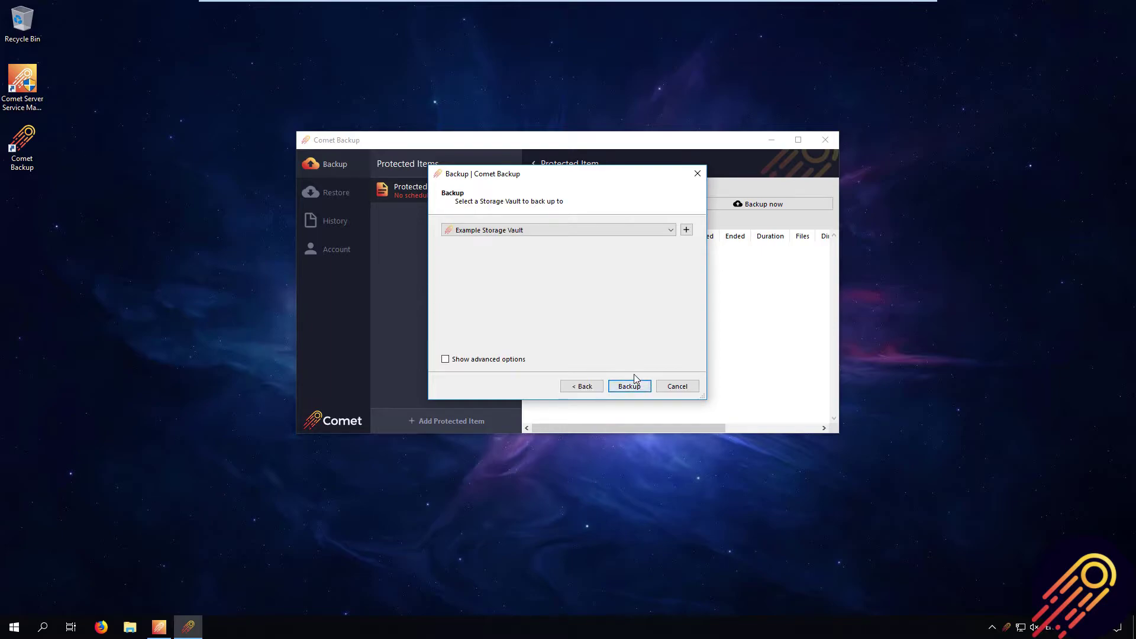
left_click(581, 231)
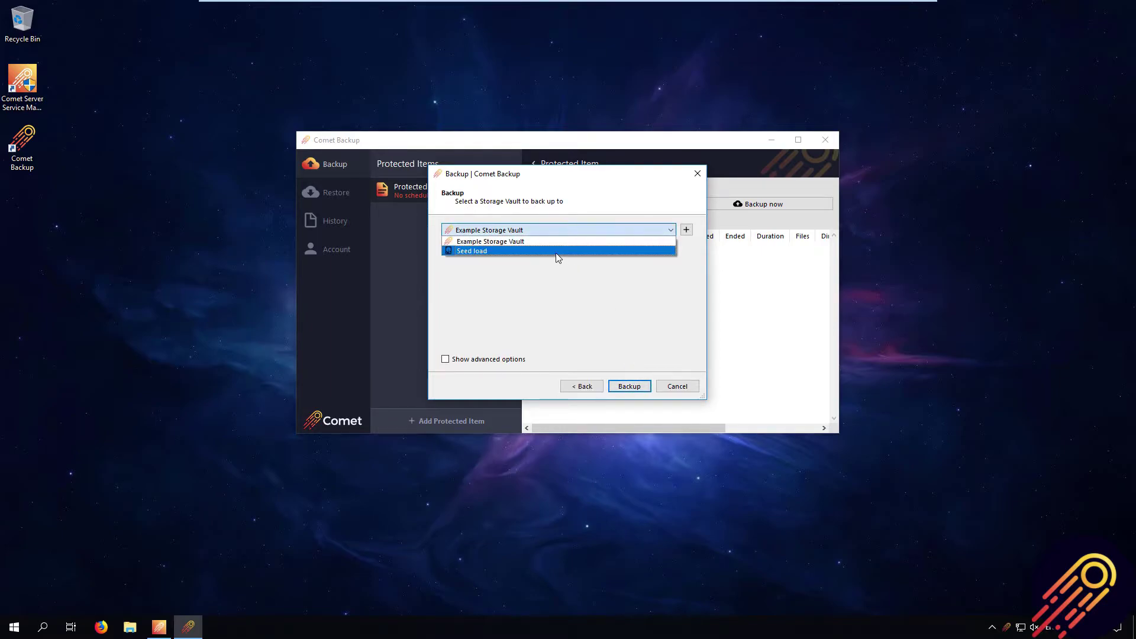
left_click(554, 251)
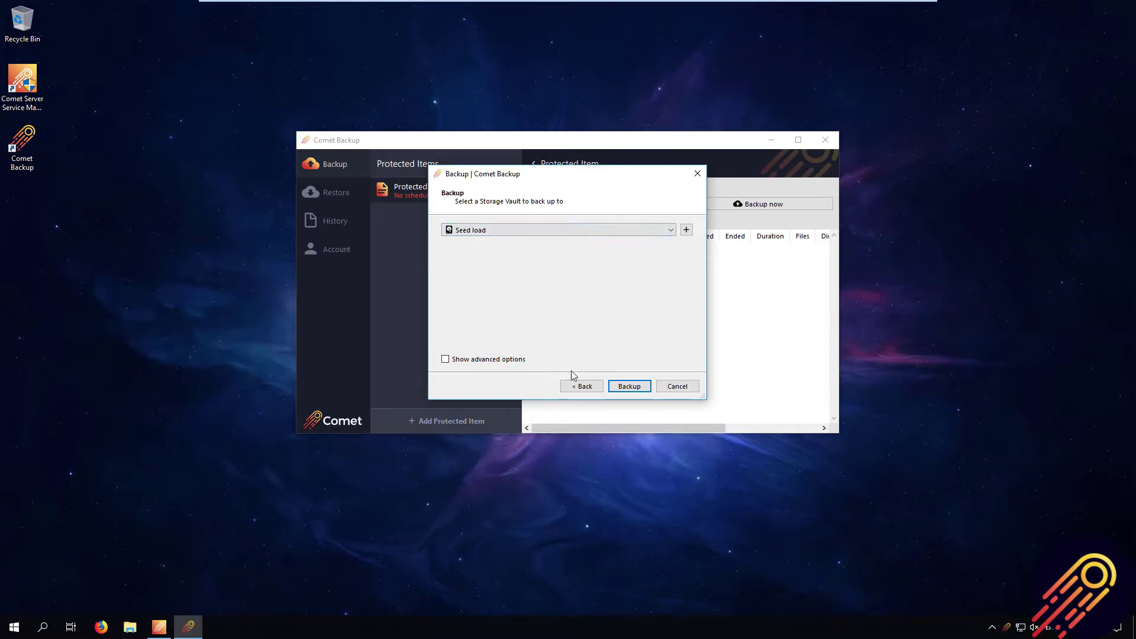
- Run the backup to Seed load, dismiss the results, and bring up Comet Server Service Manager
left_click(637, 387)
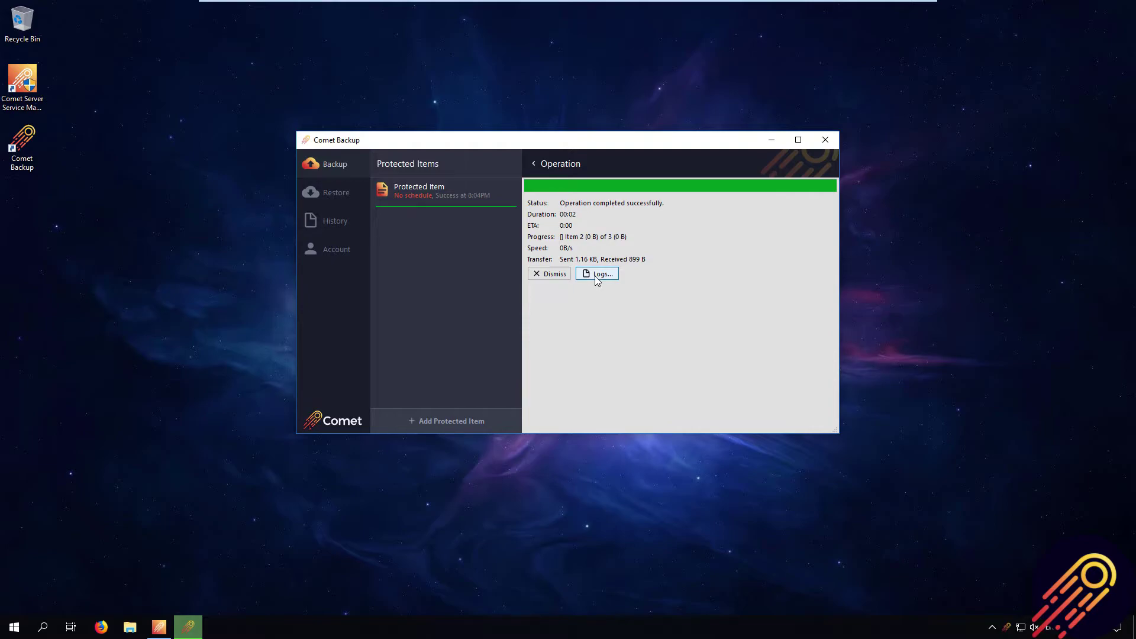
left_click(550, 274)
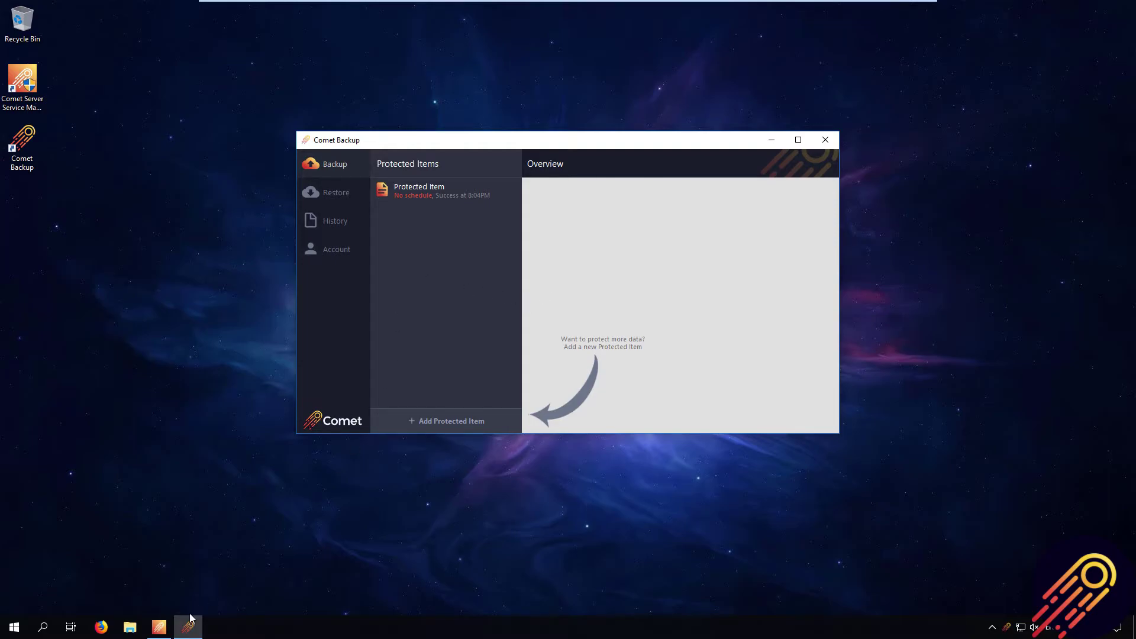
left_click(158, 627)
- Open the Comet Server web interface and log in as admin with the account password
left_click(665, 229)
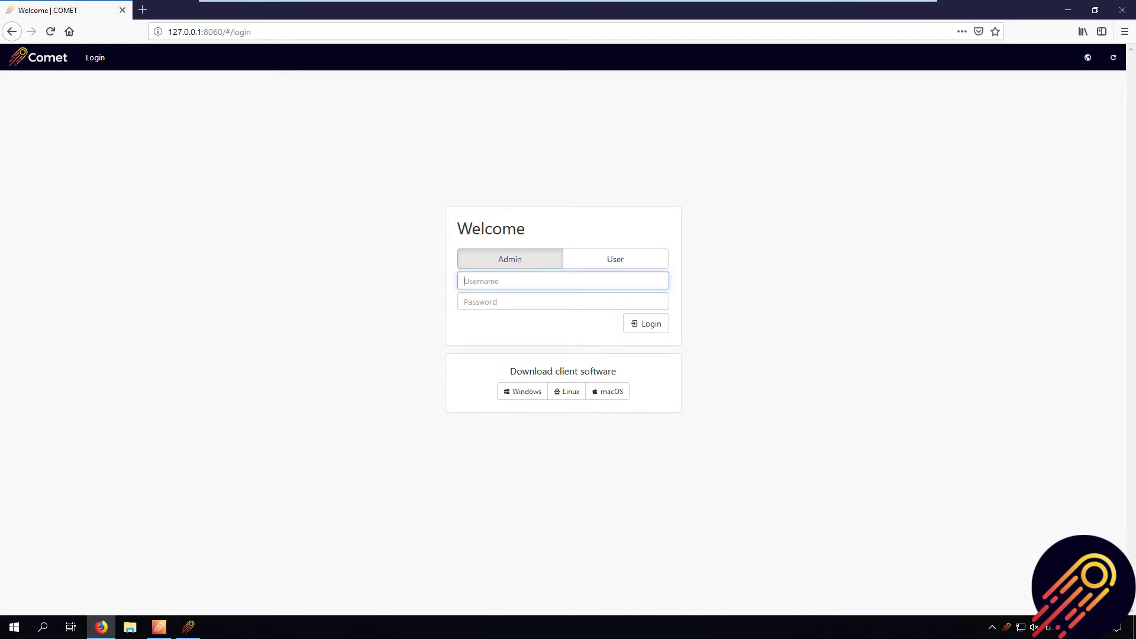
type("admin")
key("Tab")
type("admin")
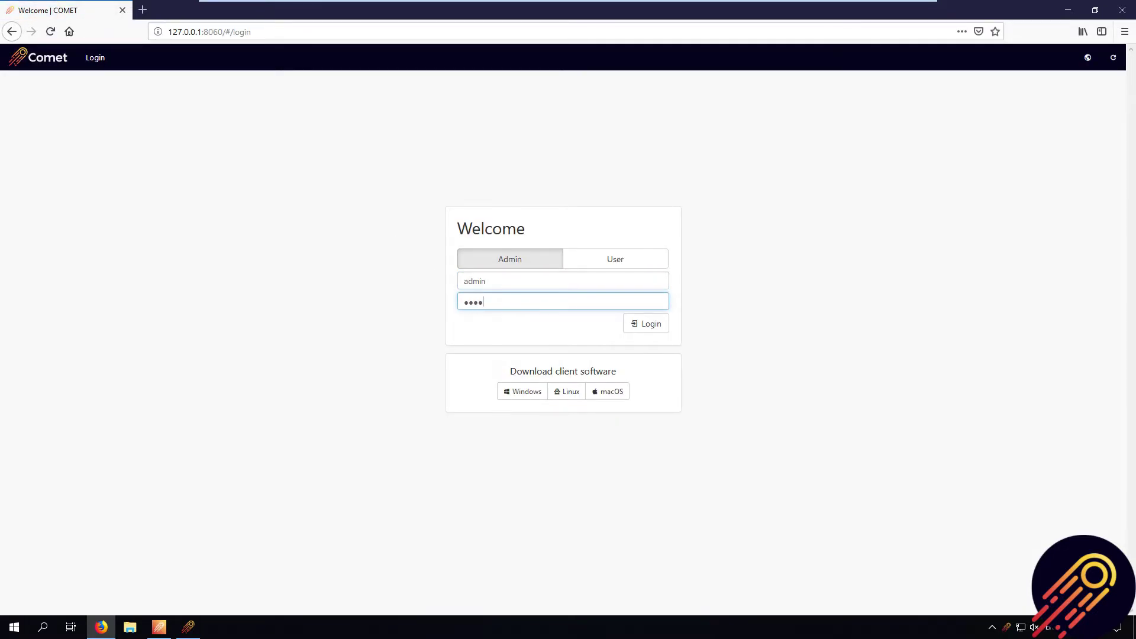
key("Return")
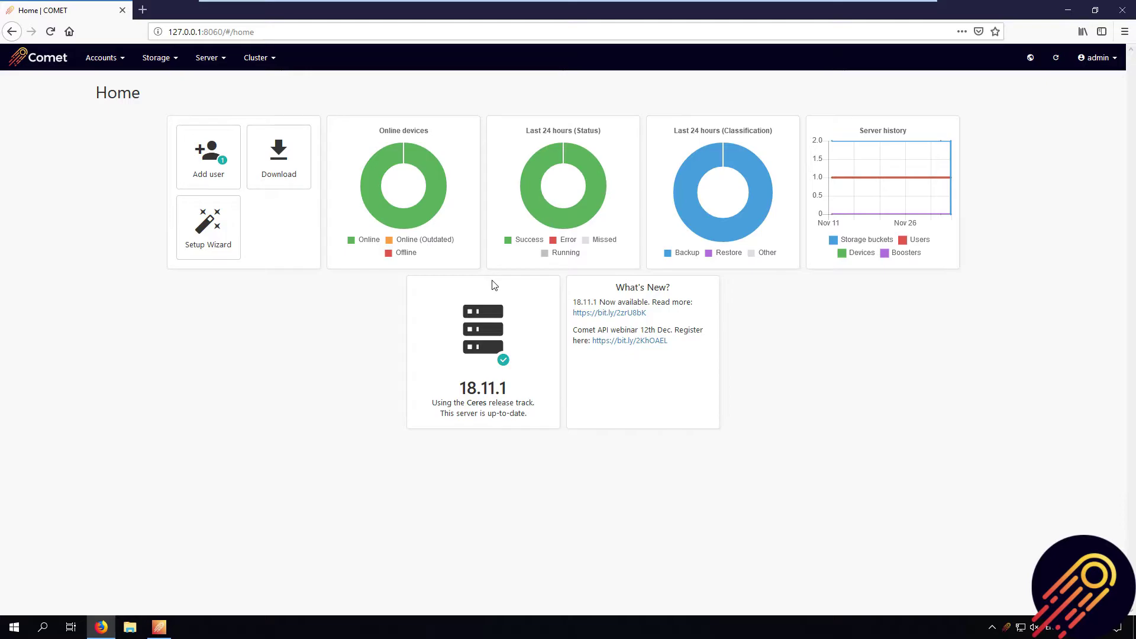
- Under Storage > Storage buckets, add a new local storage bucket
left_click(157, 61)
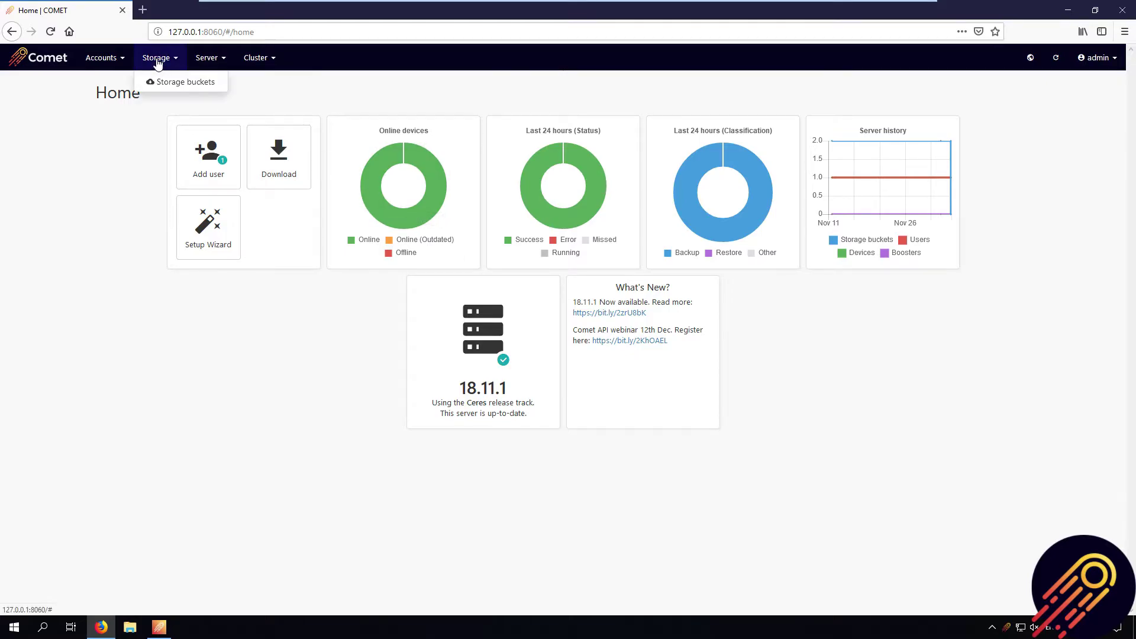
left_click(188, 82)
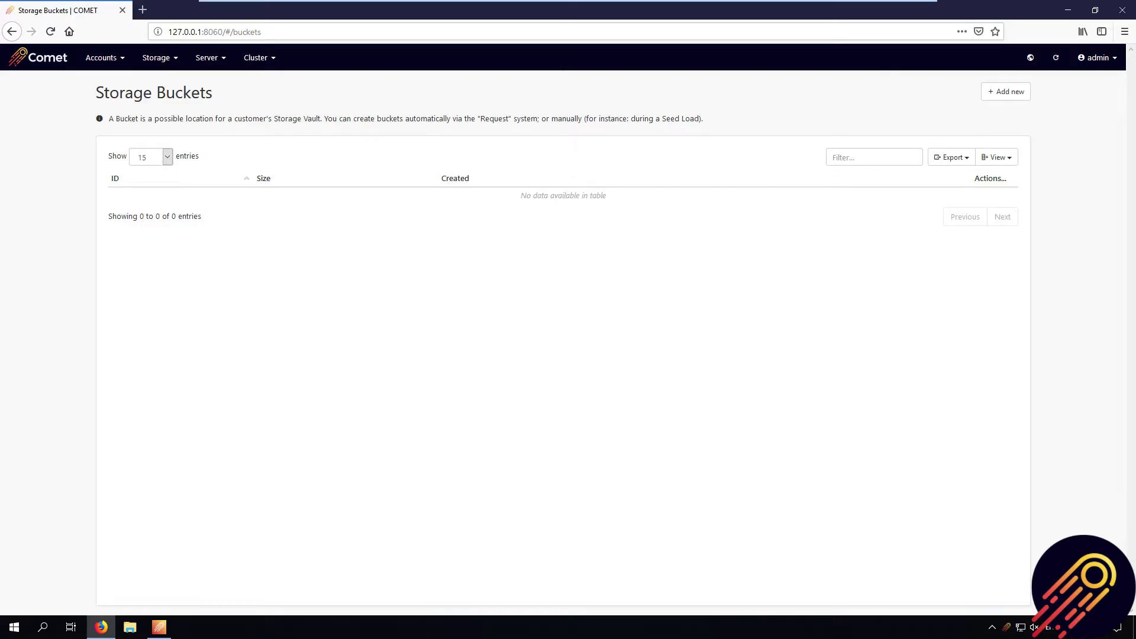
left_click(1013, 96)
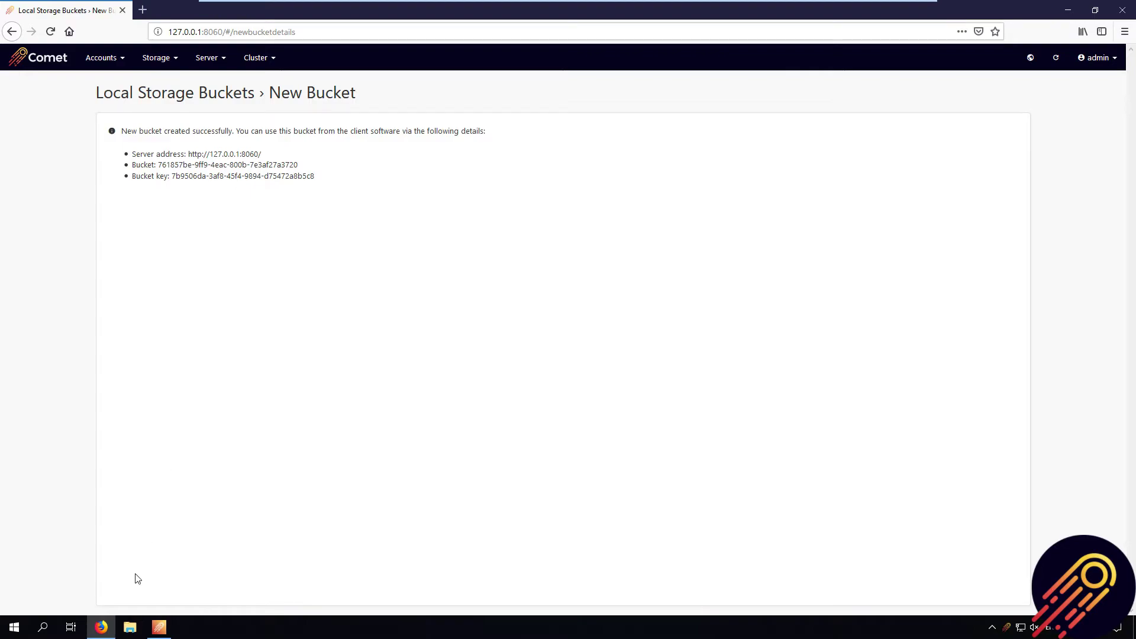
- Open the Seedload (E:) drive and the new bucket's userdata folder in side-by-side Explorer windows
left_click(129, 626)
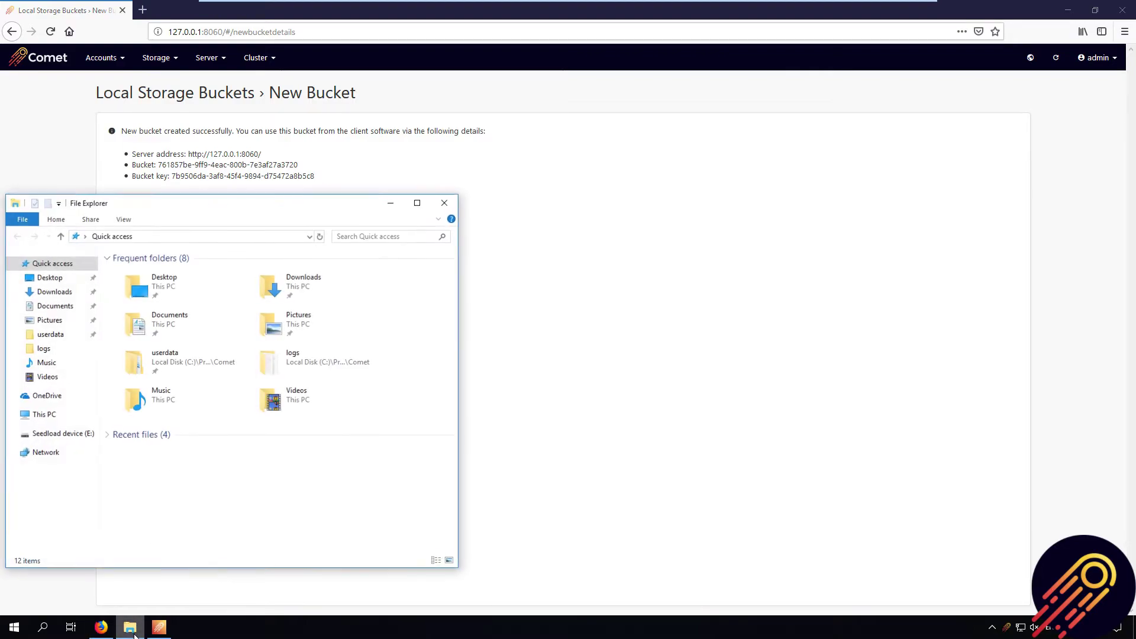
left_click(50, 438)
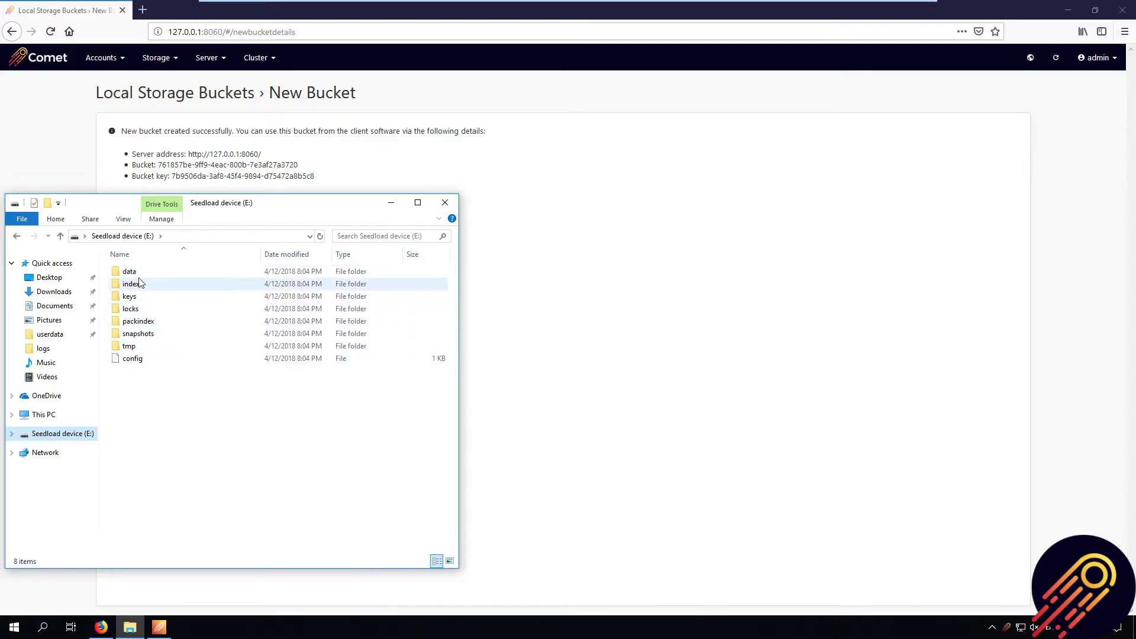
right_click(130, 627)
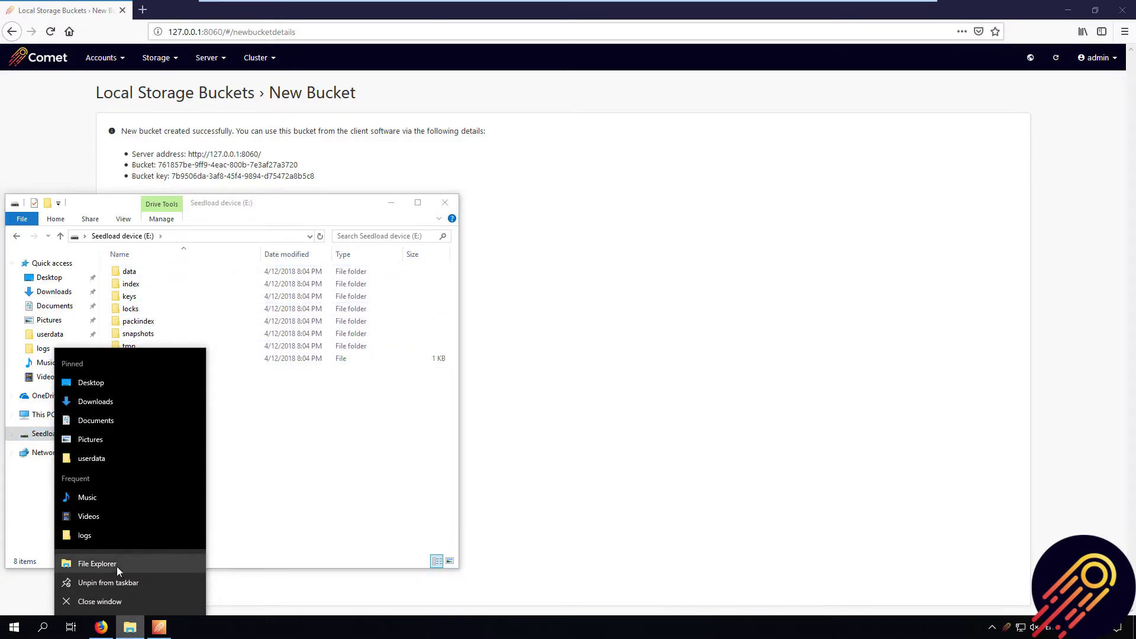
left_click(116, 566)
left_click_drag(325, 213, 788, 210)
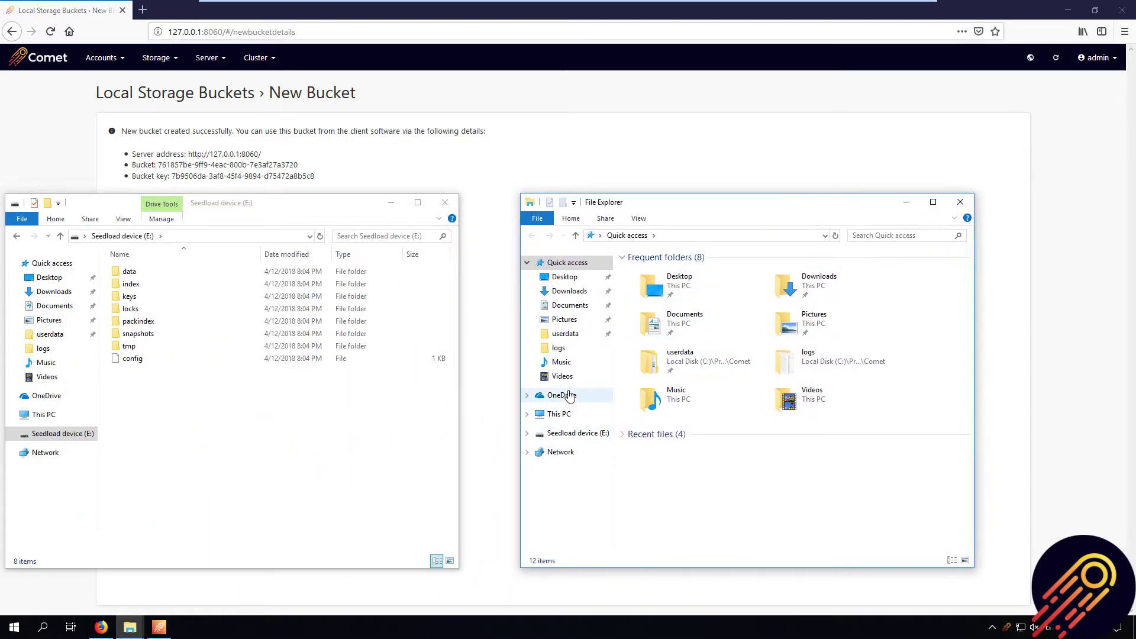
double_click(695, 362)
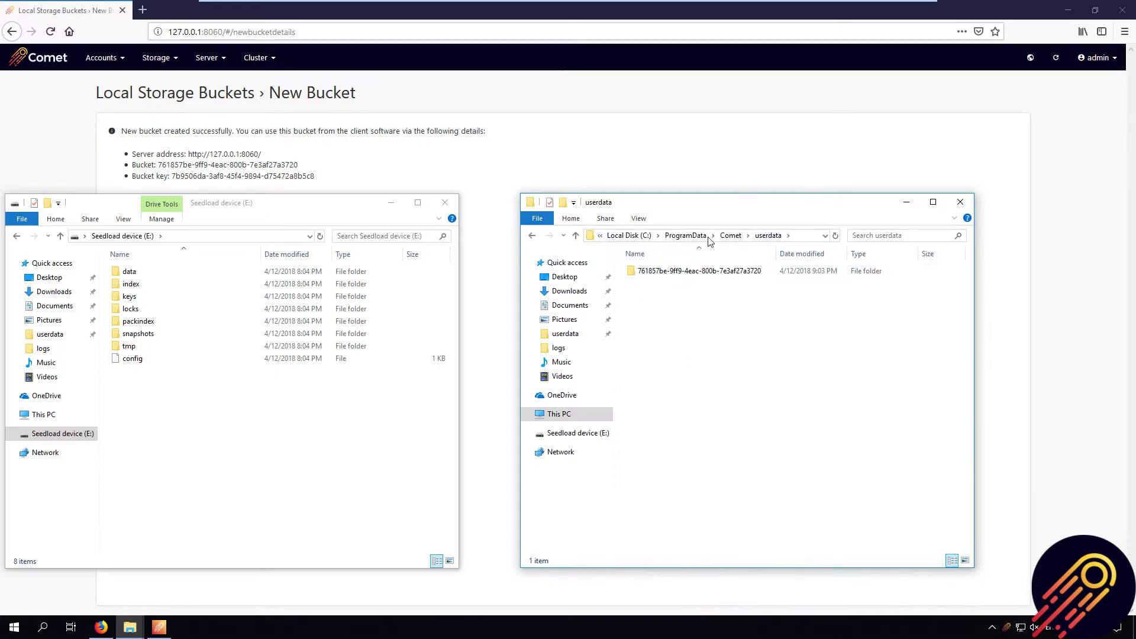
left_click(728, 273)
double_click(728, 272)
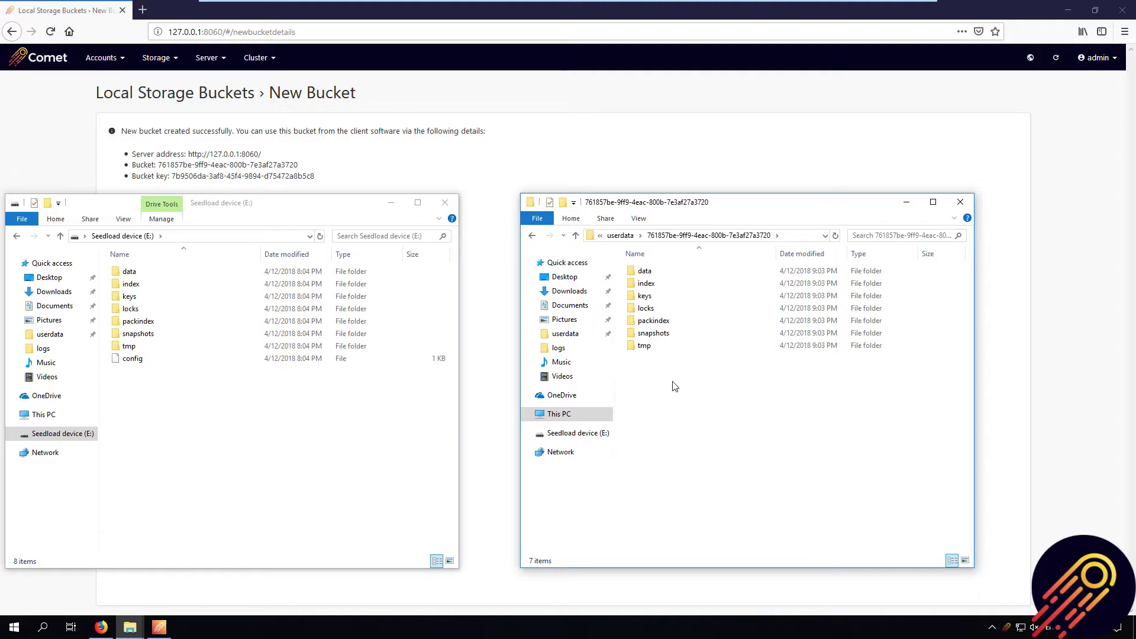
double_click(665, 272)
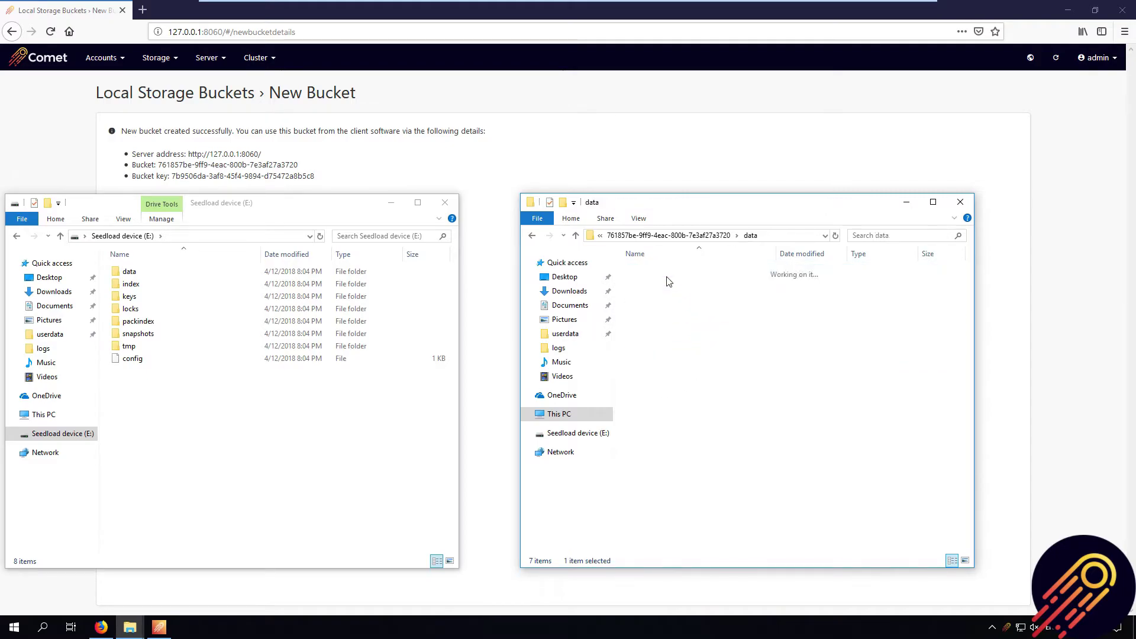
left_click(531, 236)
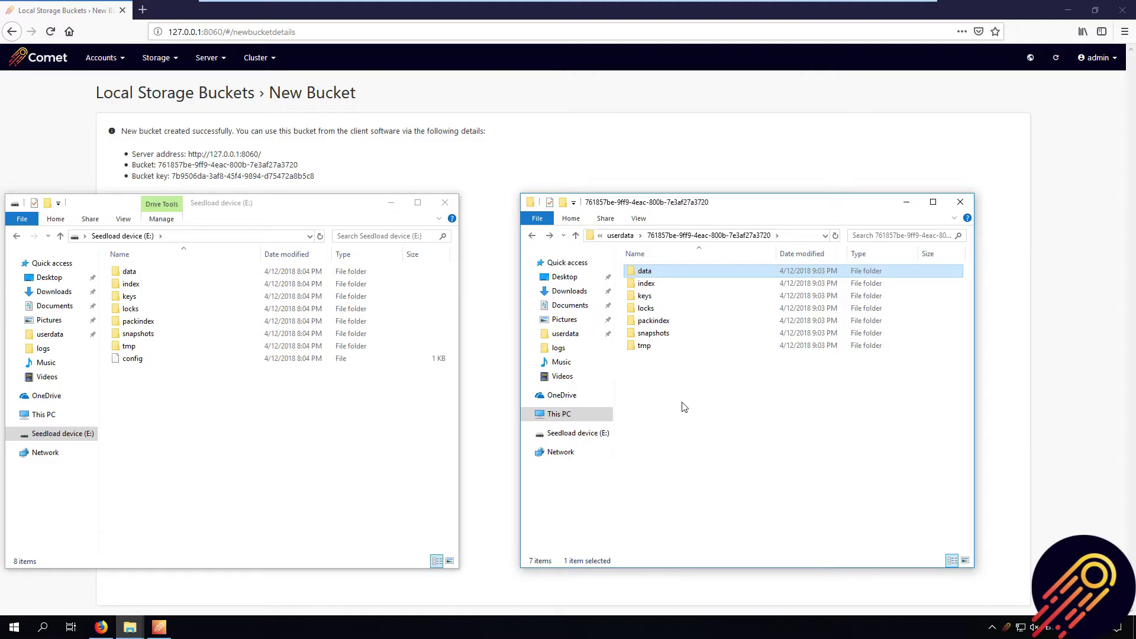
- Copy all eight seed-load items from E: and paste them into the bucket folder
left_click_drag(145, 389, 133, 266)
right_click(146, 303)
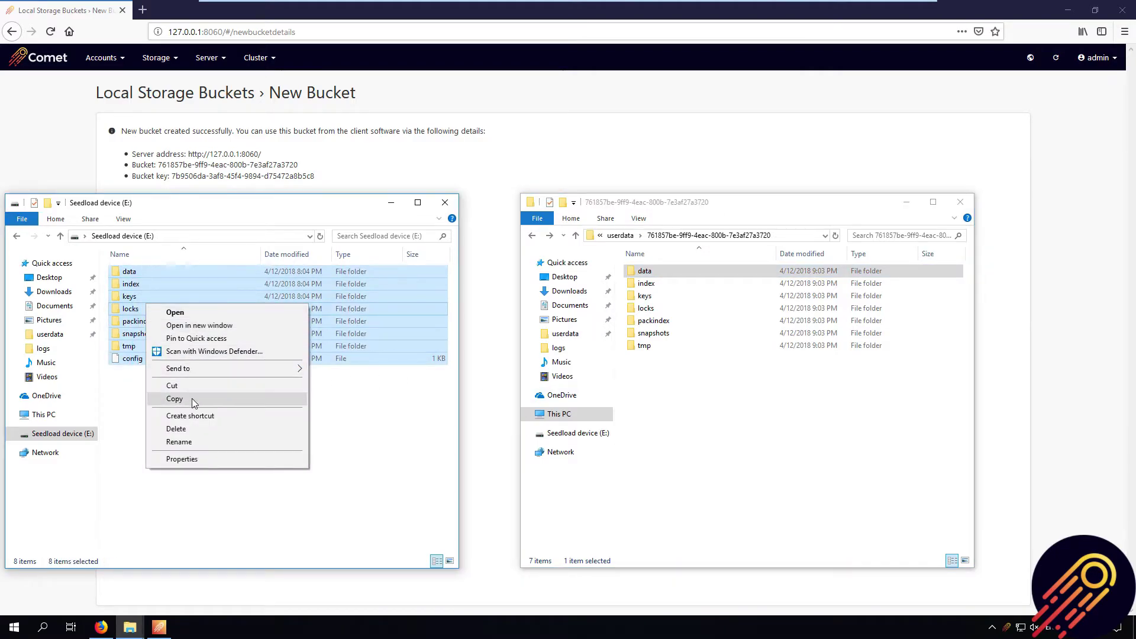
left_click(191, 399)
left_click_drag(669, 444, 658, 238)
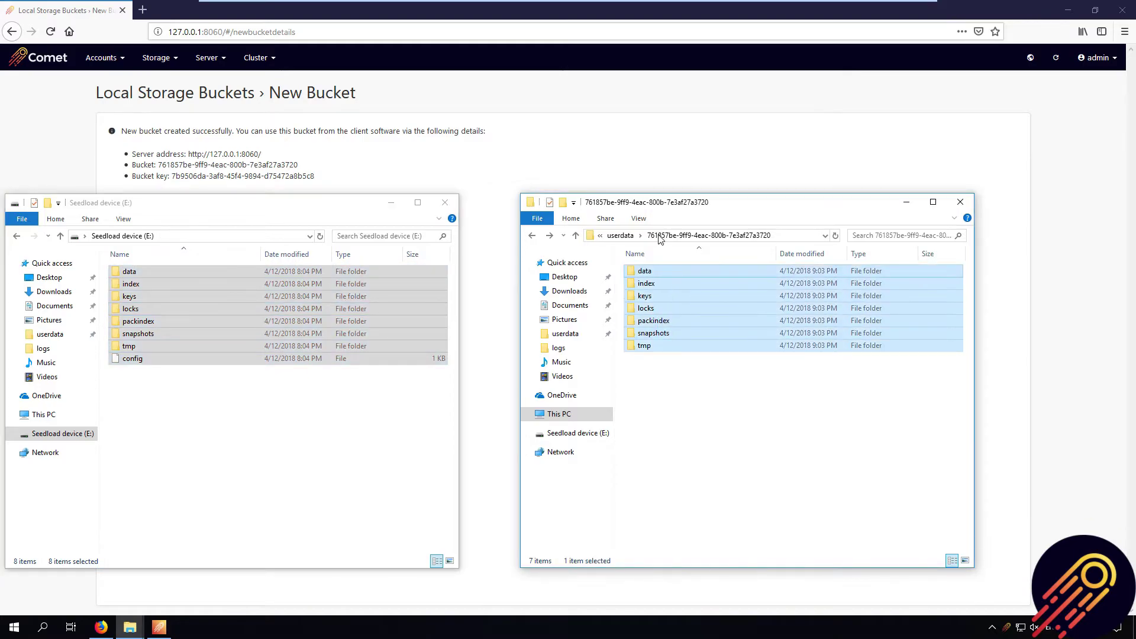
right_click(688, 397)
left_click(728, 479)
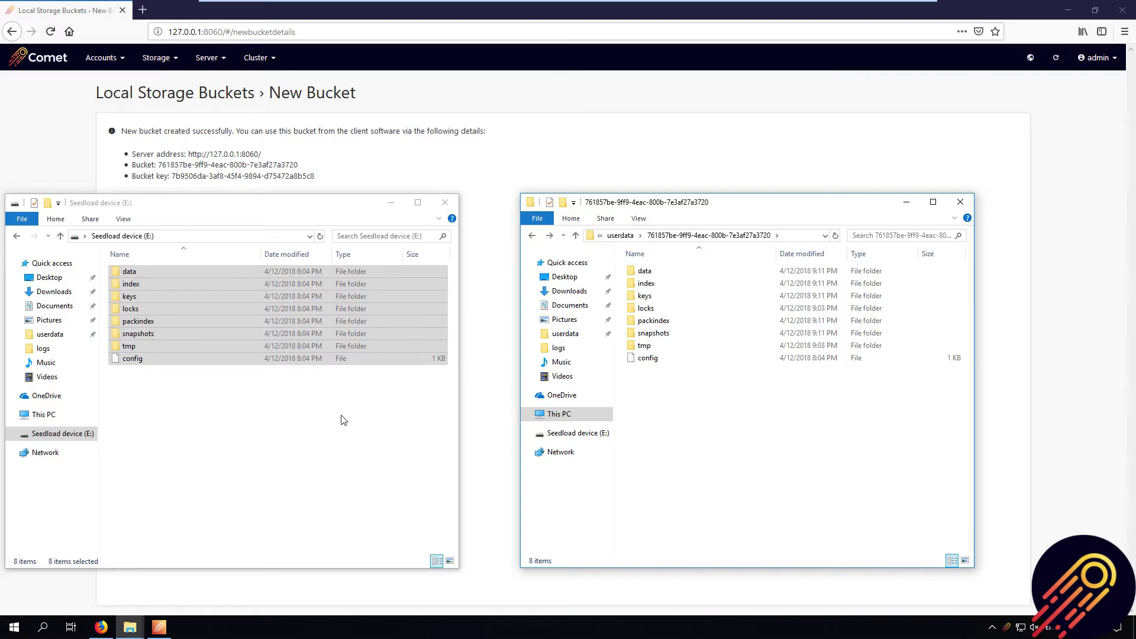
- Close both Explorer windows and switch the Seed load vault's storage type to Comet Backup
left_click(391, 202)
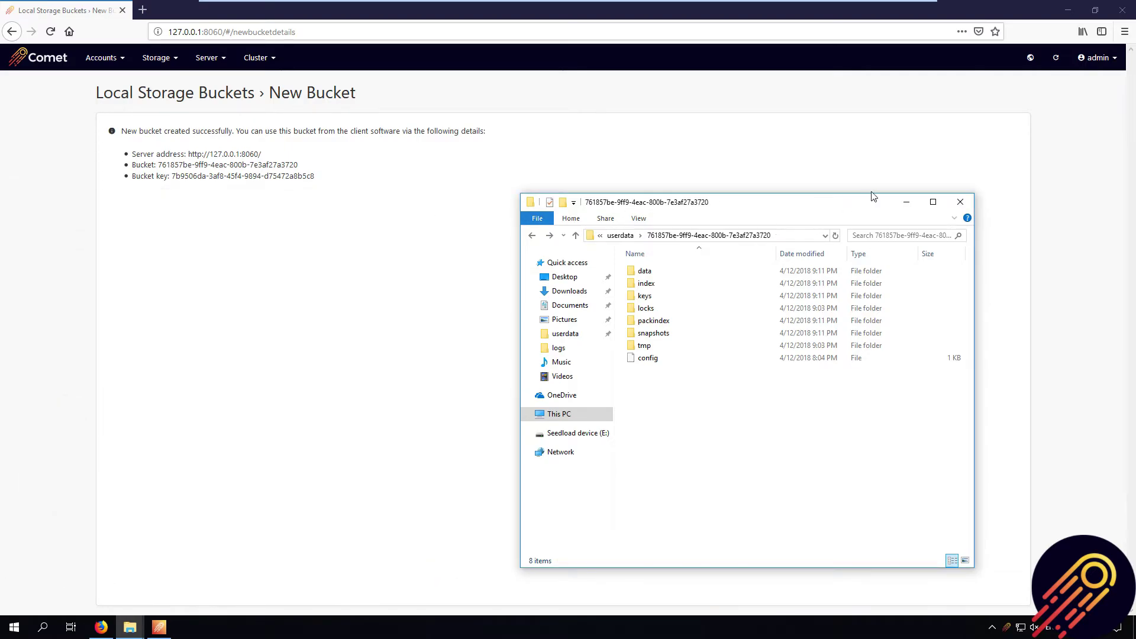
left_click(906, 202)
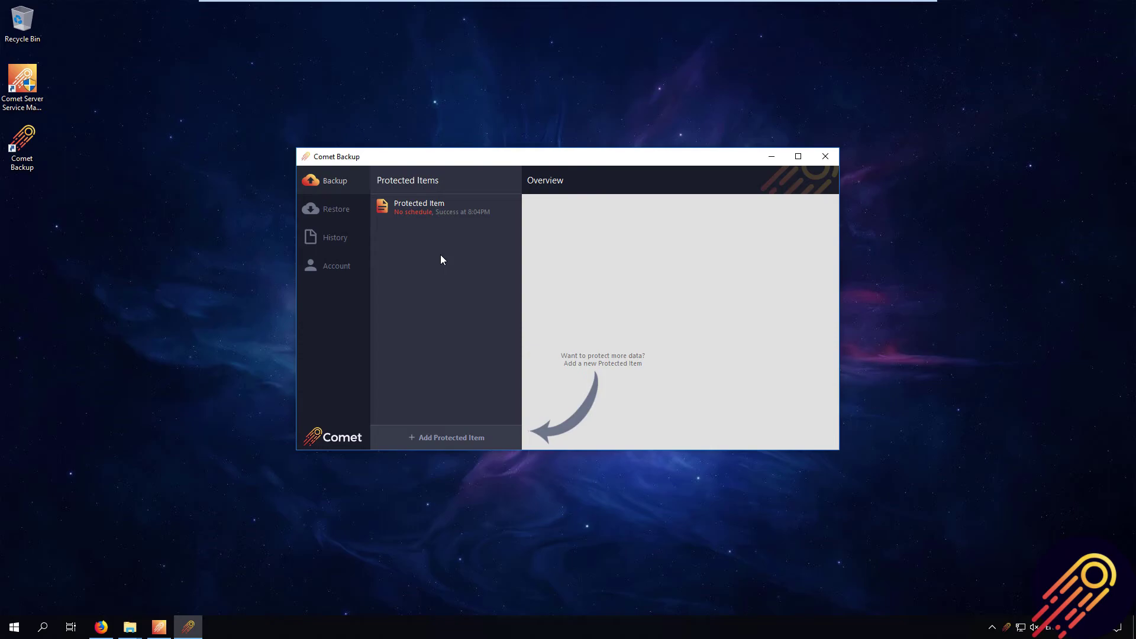
left_click(343, 268)
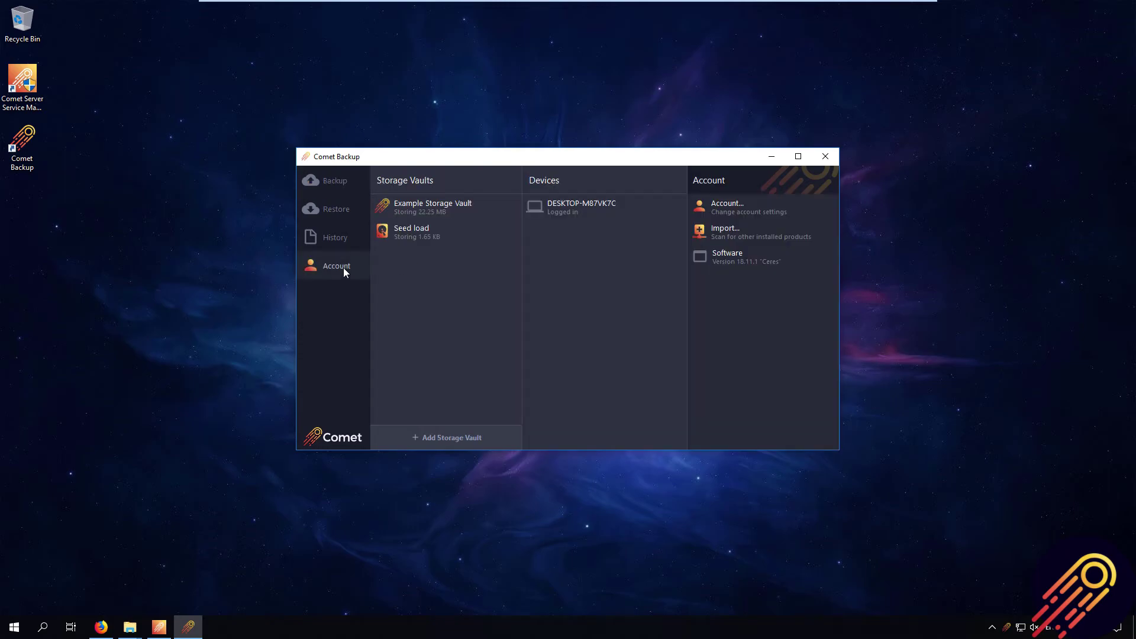
right_click(416, 232)
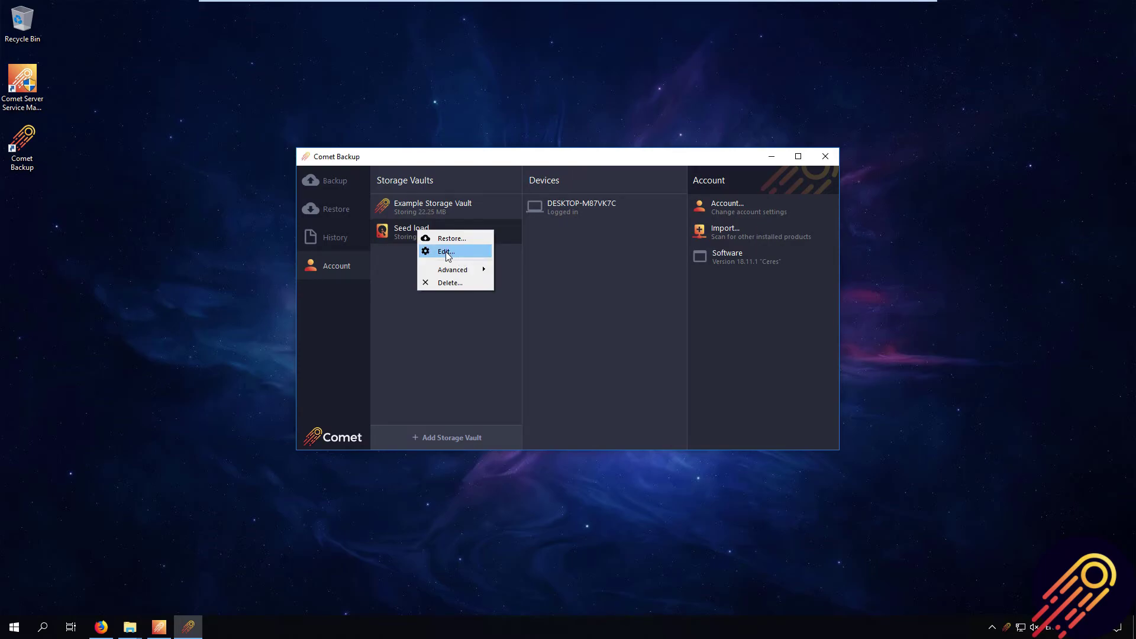
left_click(446, 252)
left_click(508, 208)
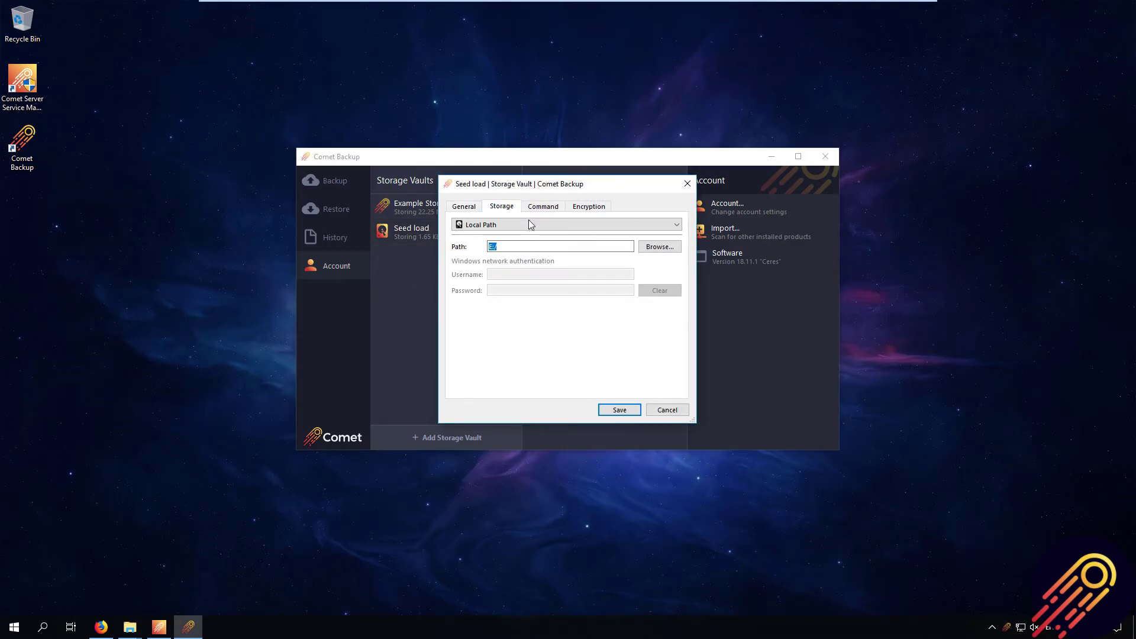
left_click(507, 228)
left_click(500, 239)
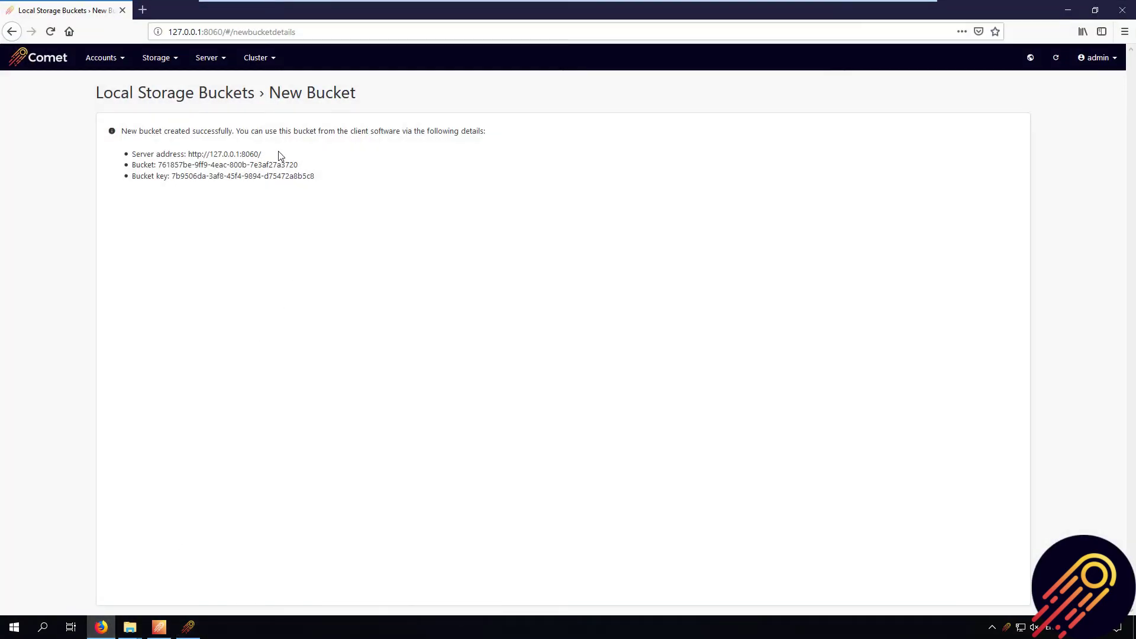
left_click_drag(307, 166, 155, 165)
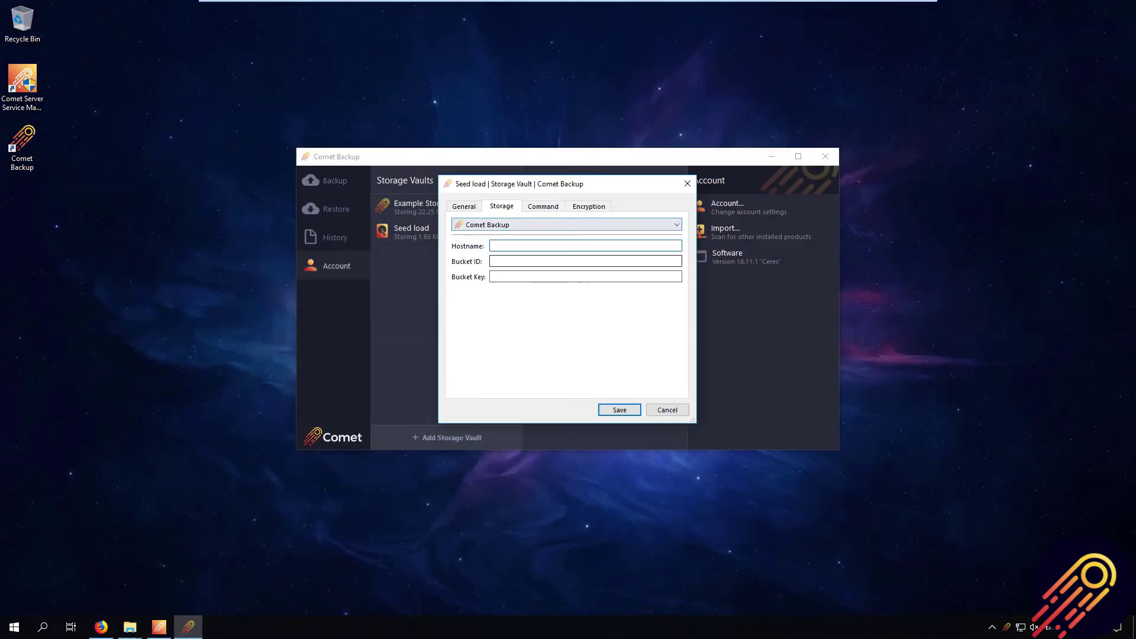
key("ctrl+v")
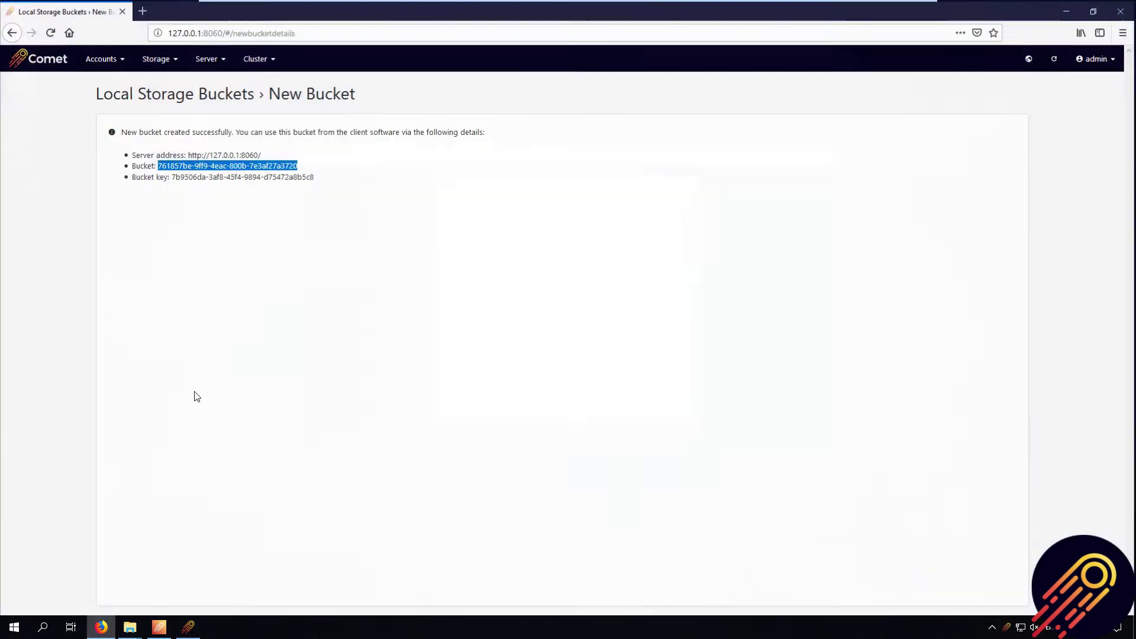
left_click_drag(314, 176, 171, 175)
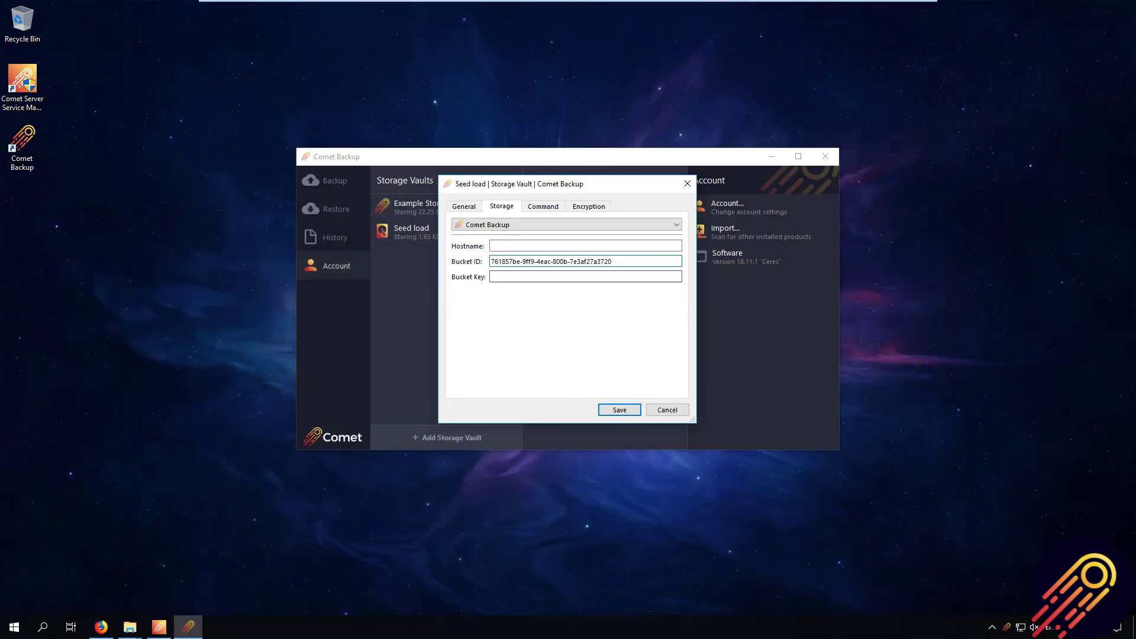
key("ctrl+v")
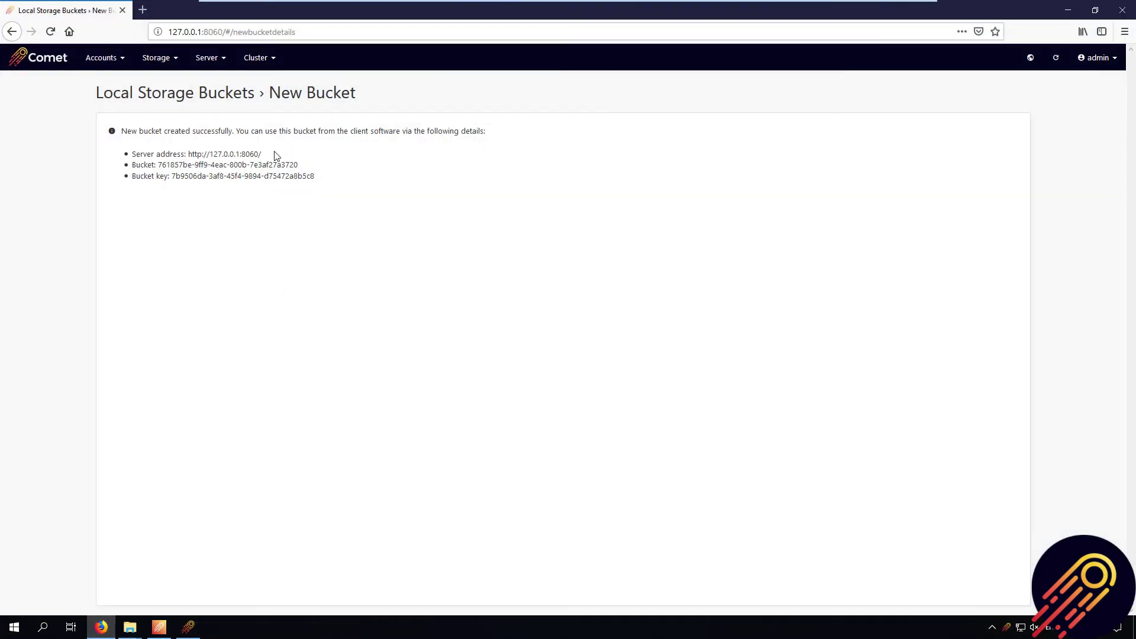
left_click_drag(274, 155, 184, 154)
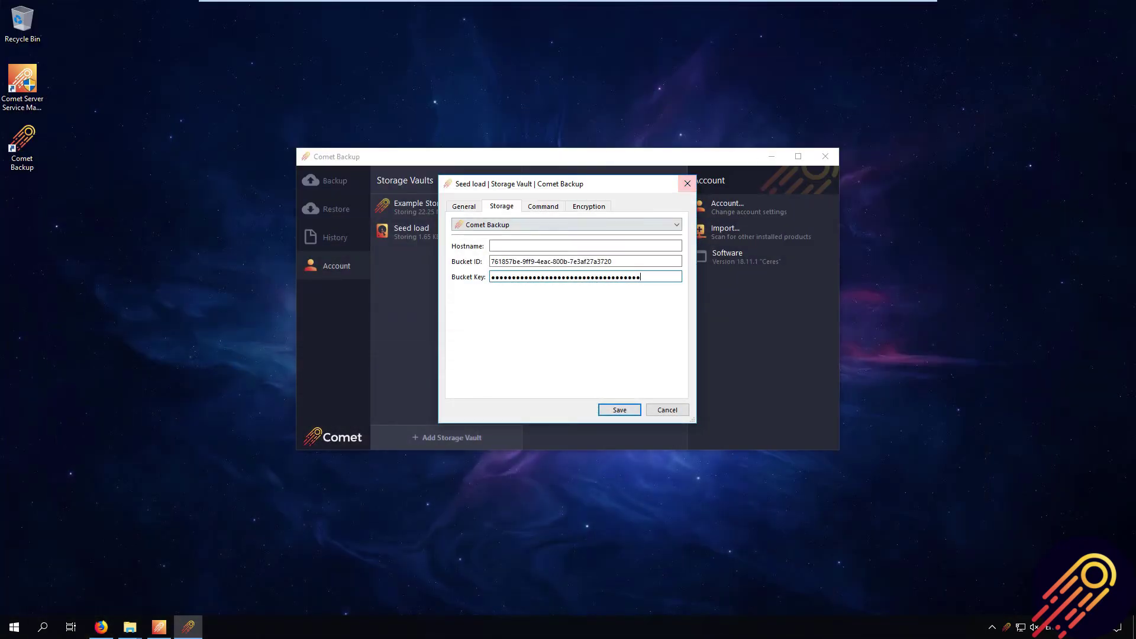
key("ctrl+v")
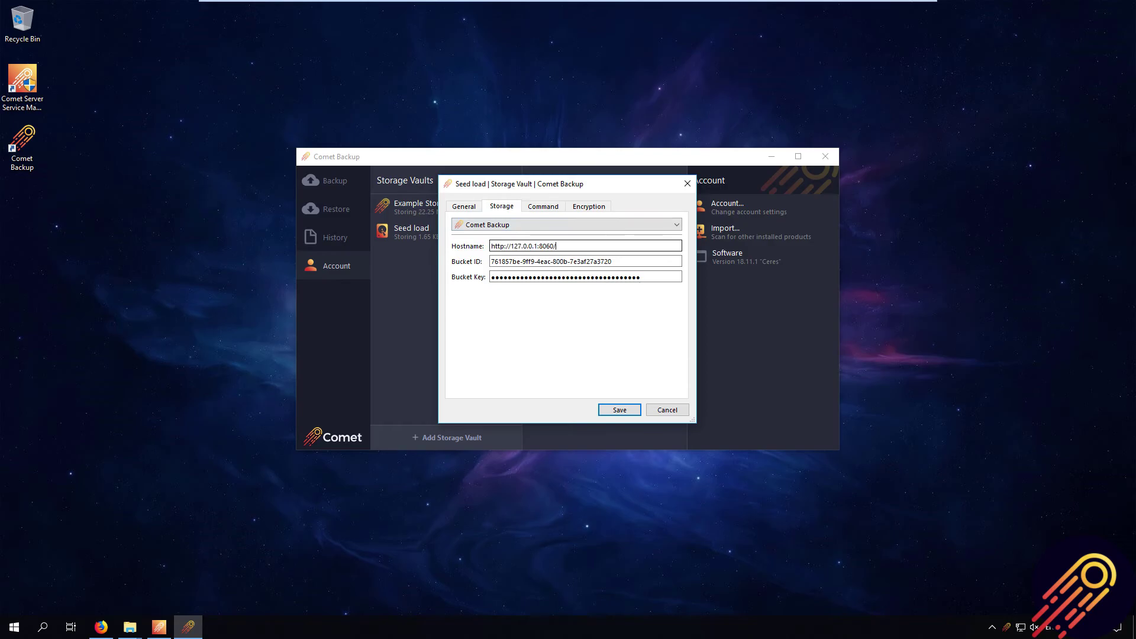
left_click(619, 410)
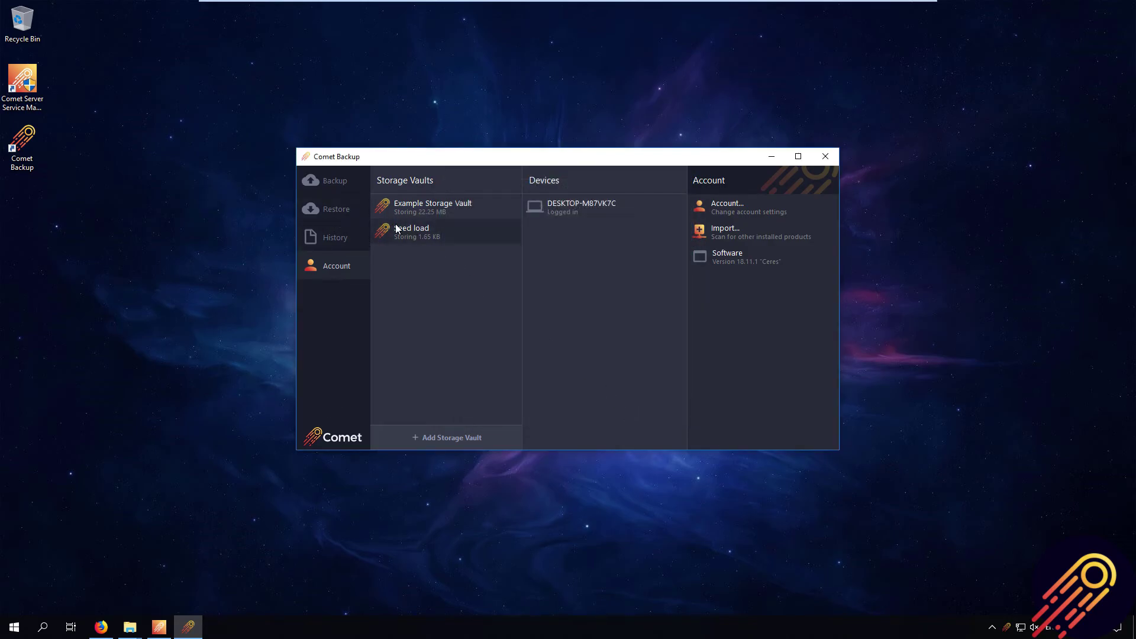
- Rename the Seed load vault to 'Customers vault' and save
left_click(449, 230)
left_click(484, 253)
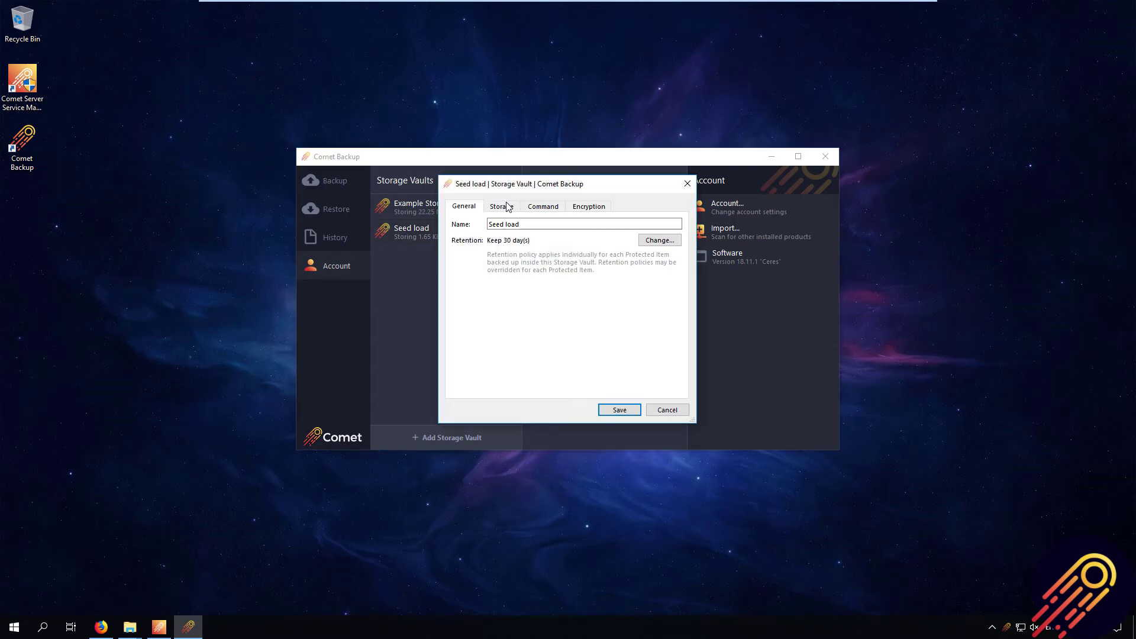
type("Cu")
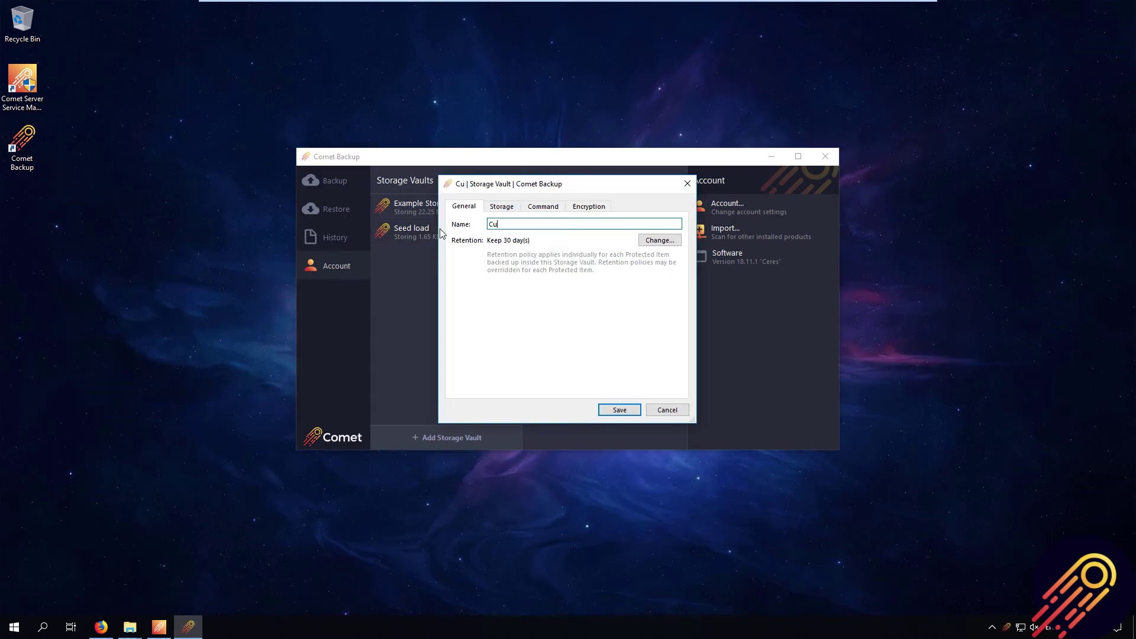
type("stomers vault")
left_click(609, 411)
- Run a backup of Protected Item to Customers vault
left_click(331, 181)
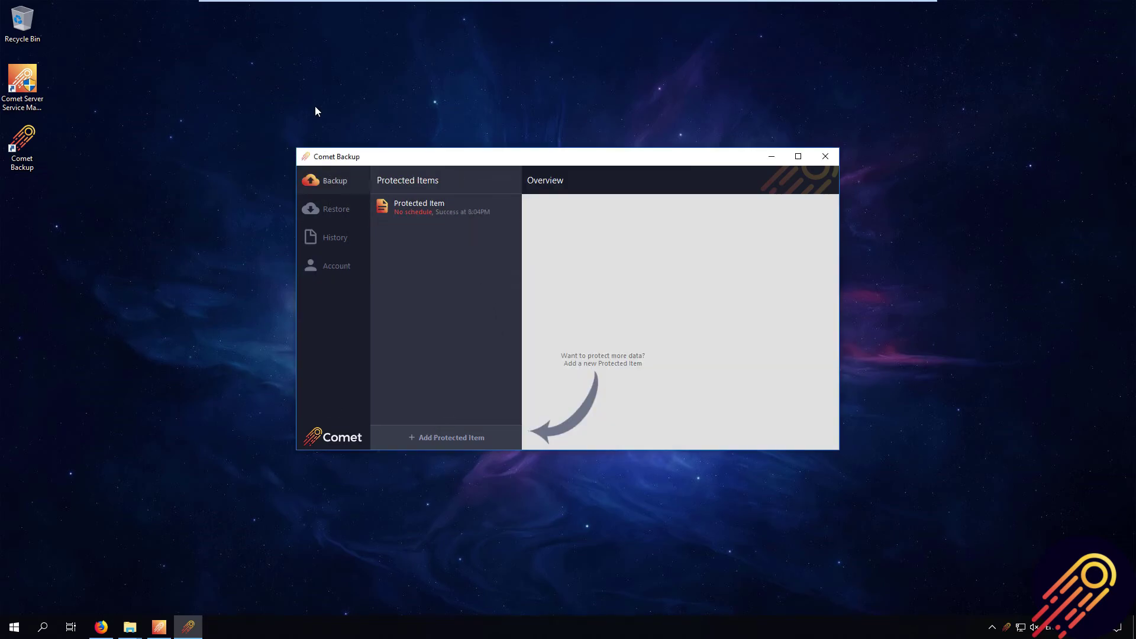
left_click(428, 212)
right_click(436, 208)
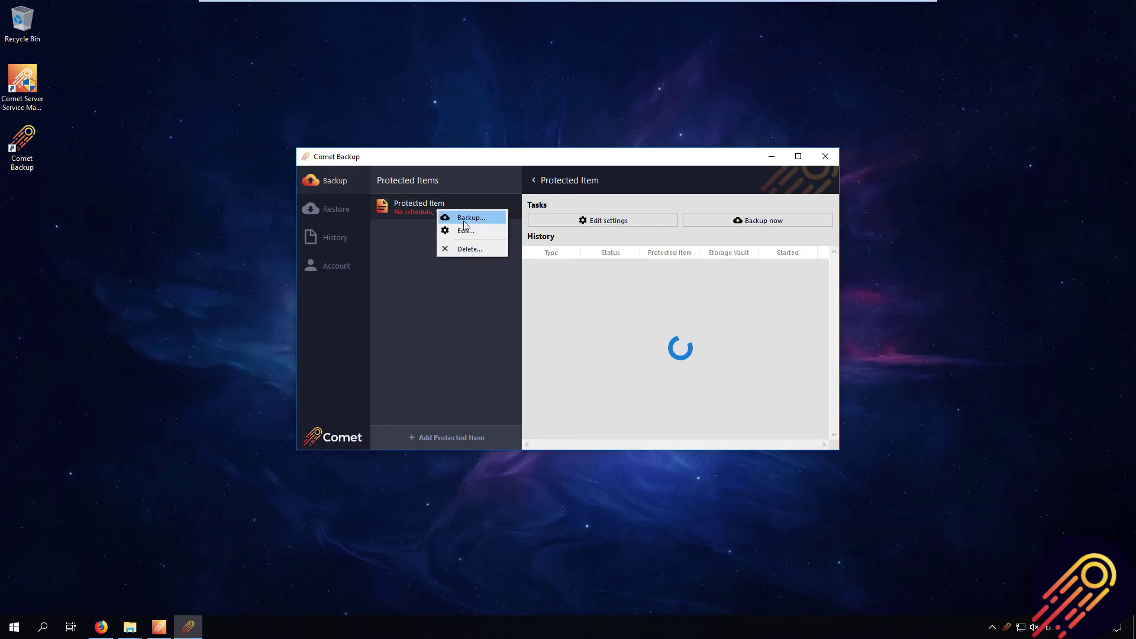
left_click(754, 225)
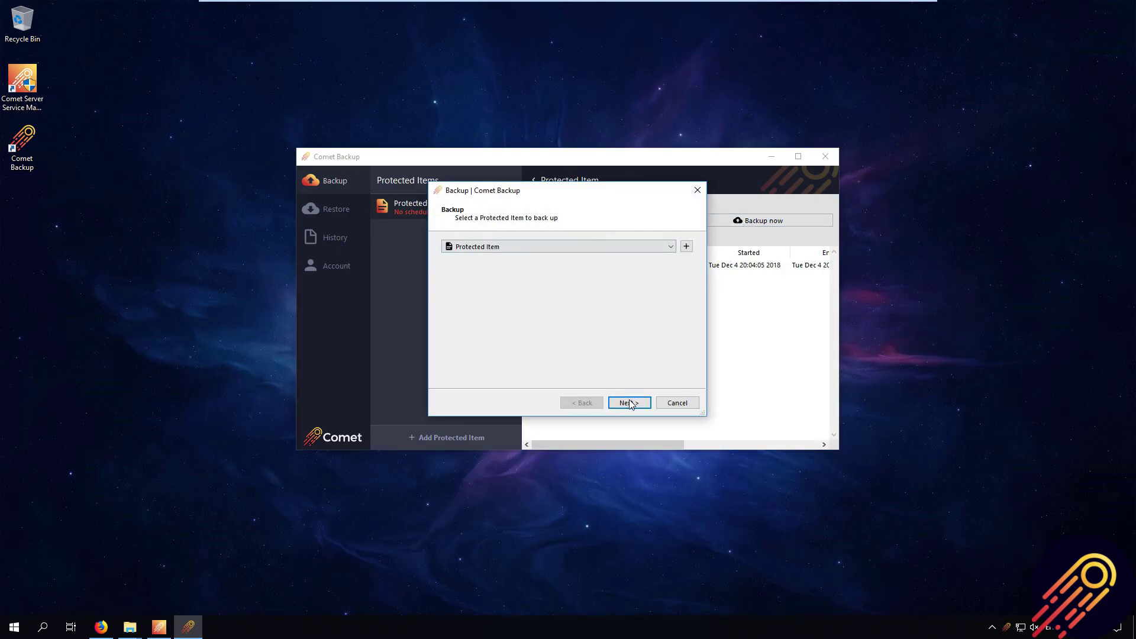
left_click(628, 403)
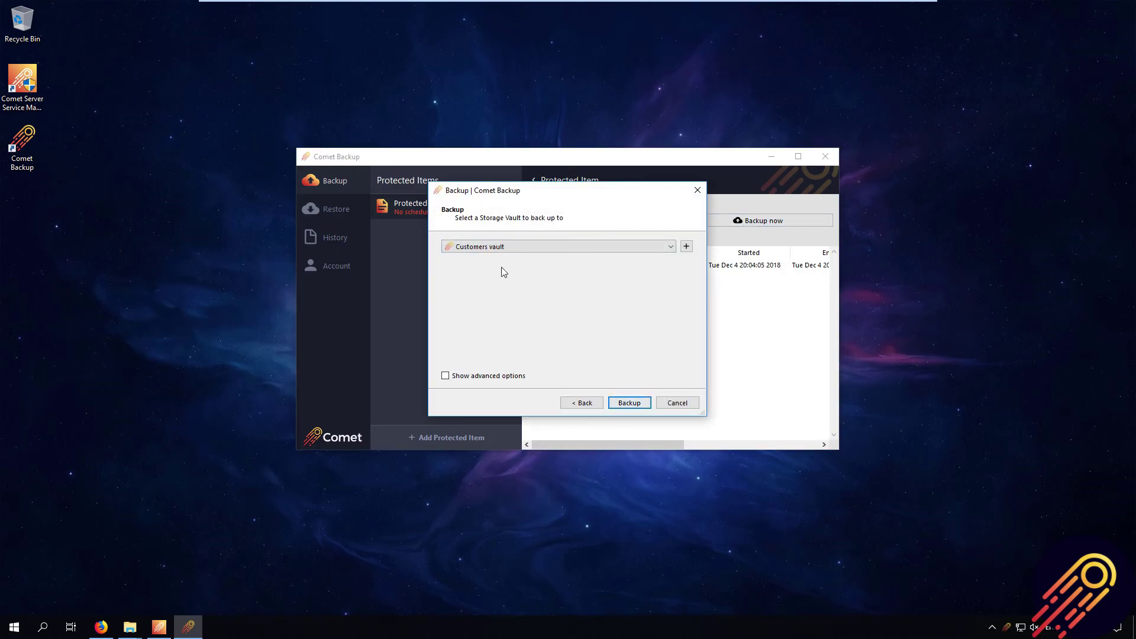
left_click(637, 406)
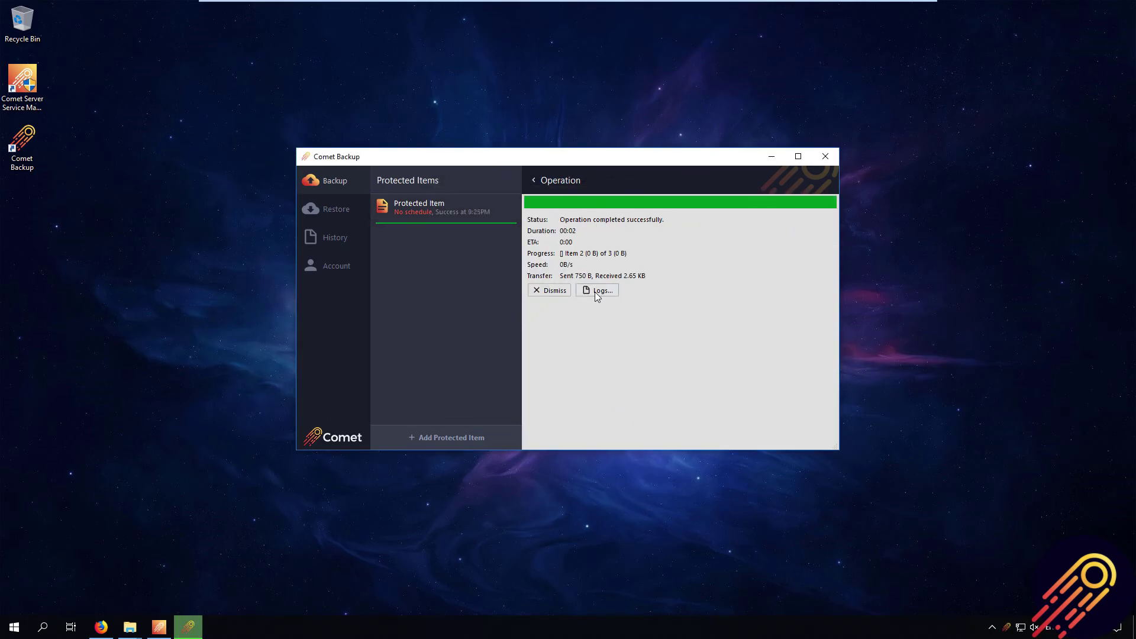
left_click(596, 293)
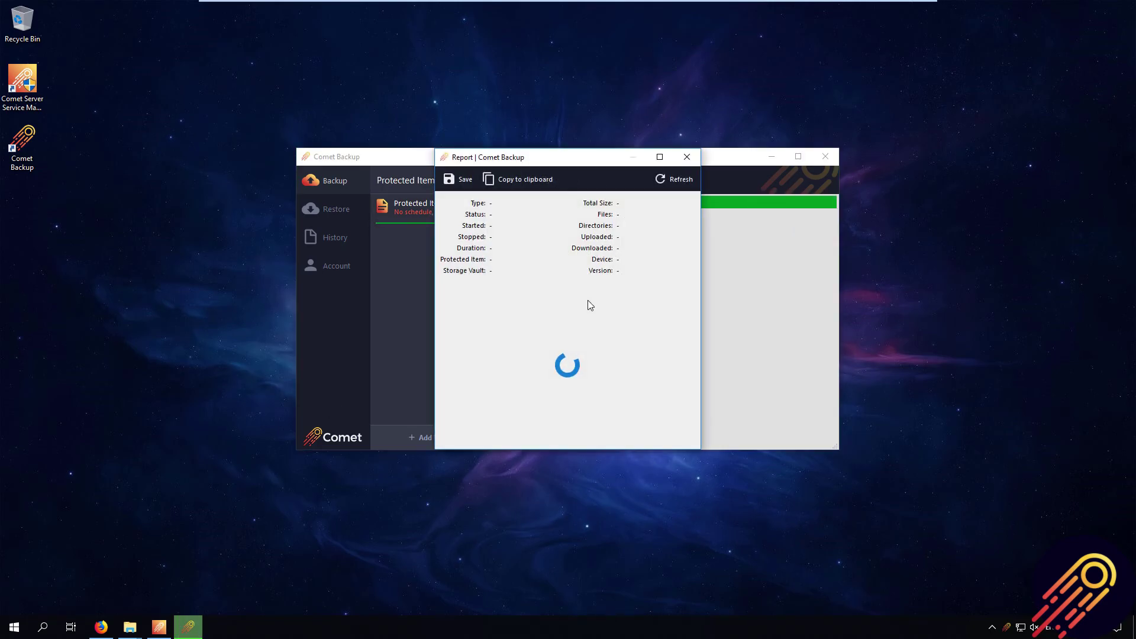
left_click(686, 157)
mouse_move(130, 627)
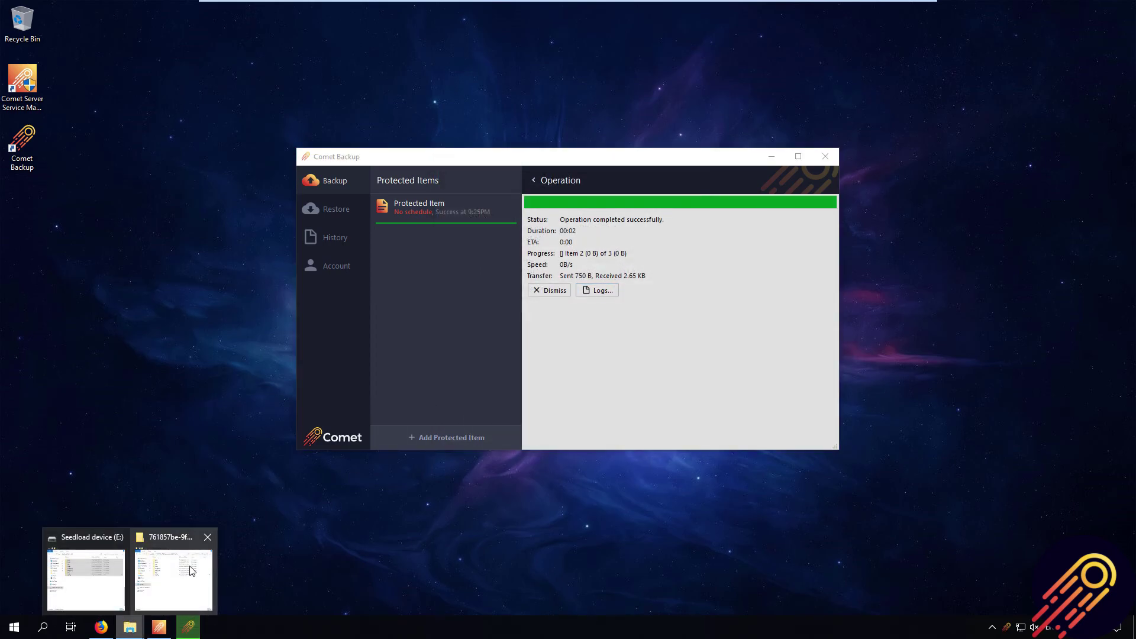
left_click(189, 570)
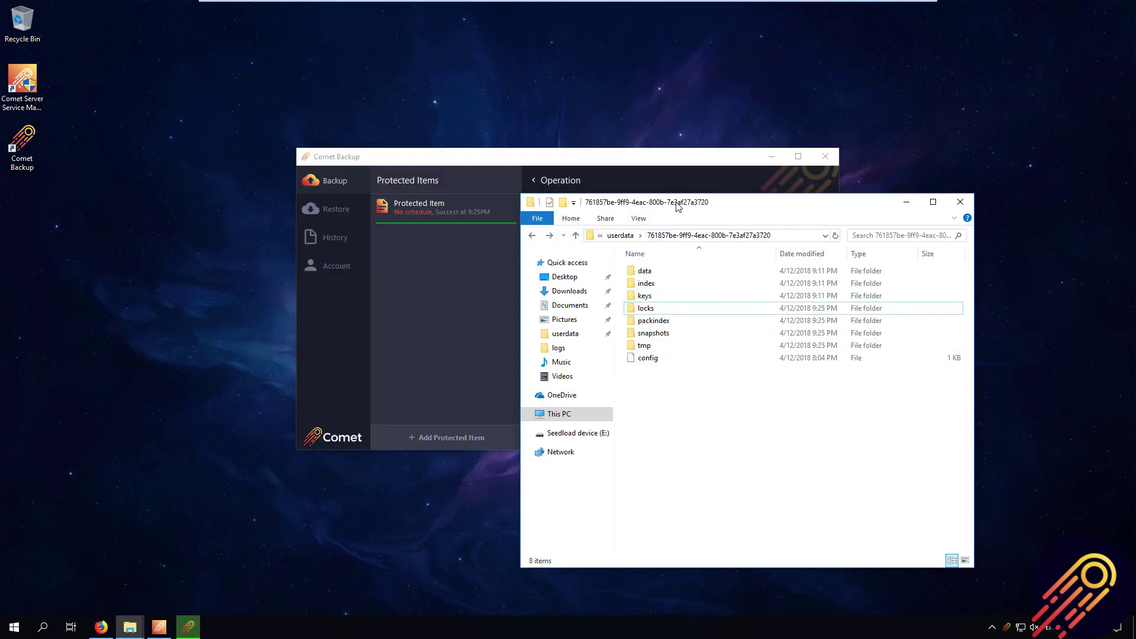
left_click_drag(678, 205, 661, 92)
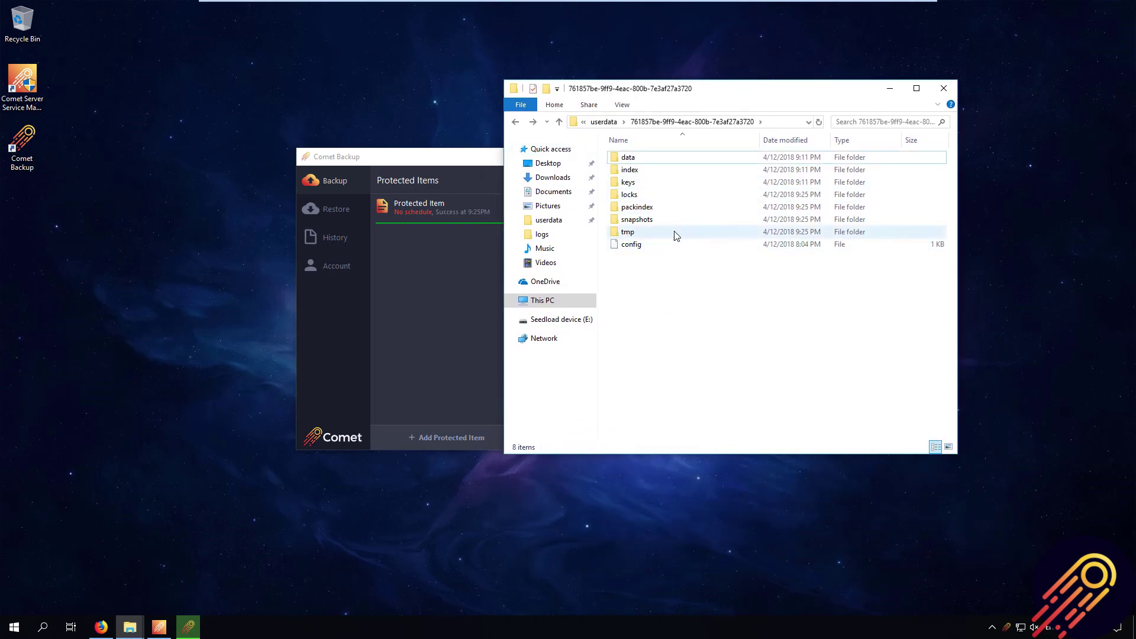
left_click(647, 160)
double_click(647, 160)
double_click(643, 158)
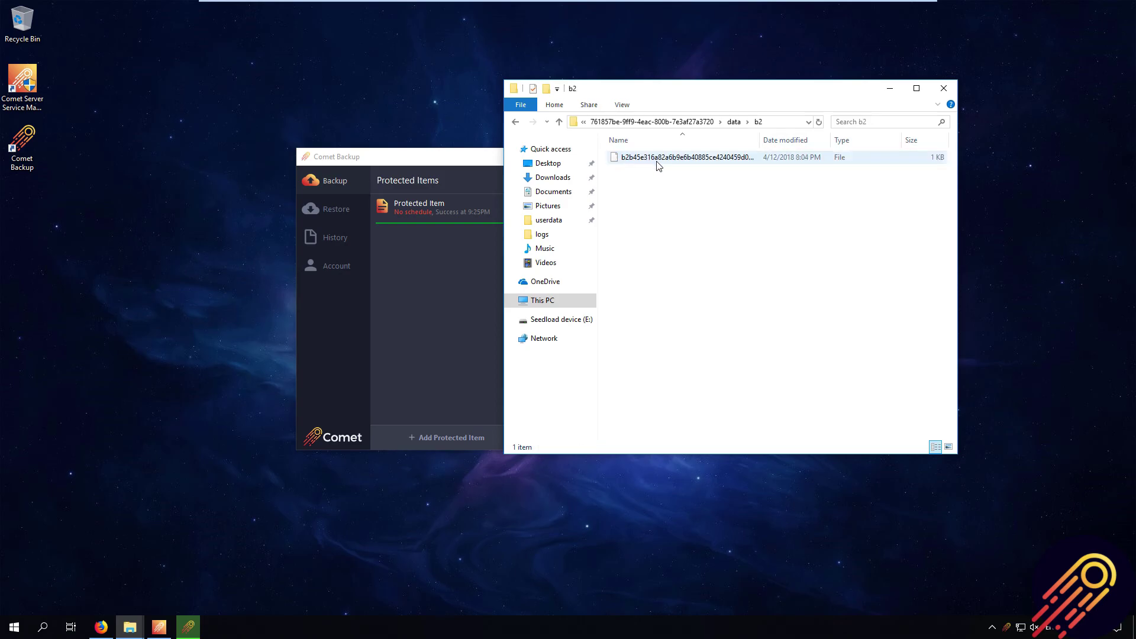
left_click(521, 105)
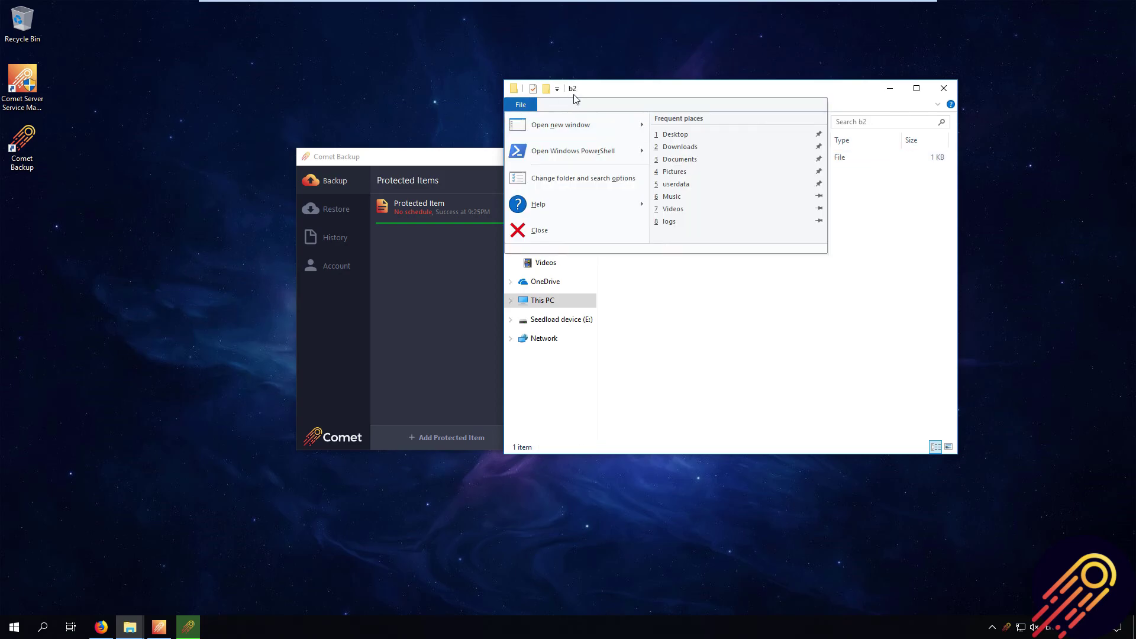
left_click(576, 99)
left_click(943, 89)
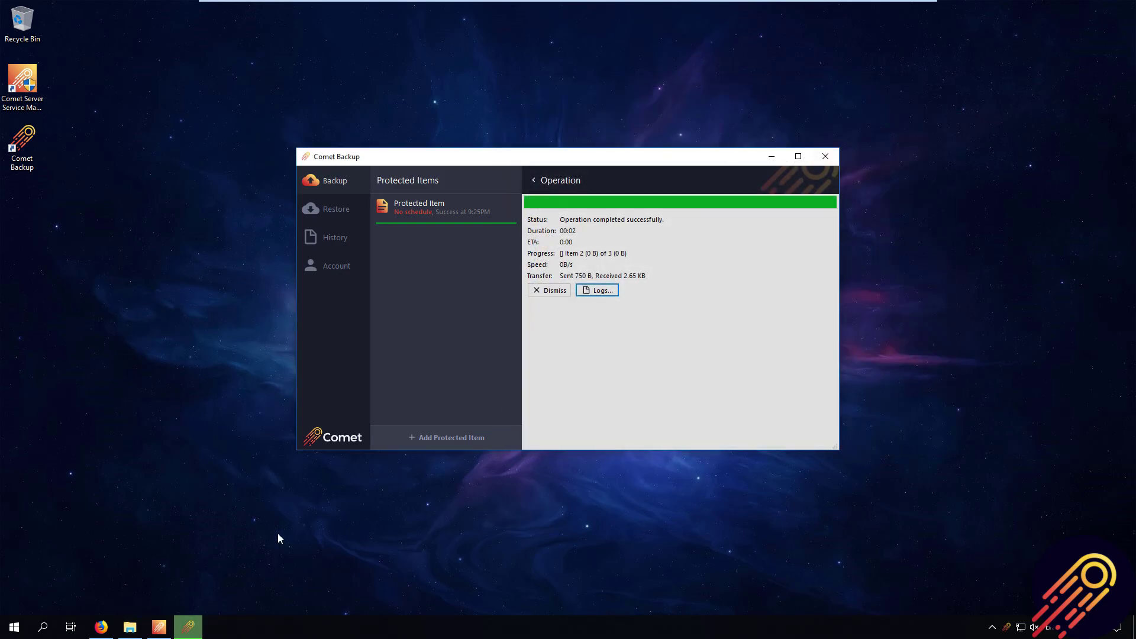
left_click(329, 552)
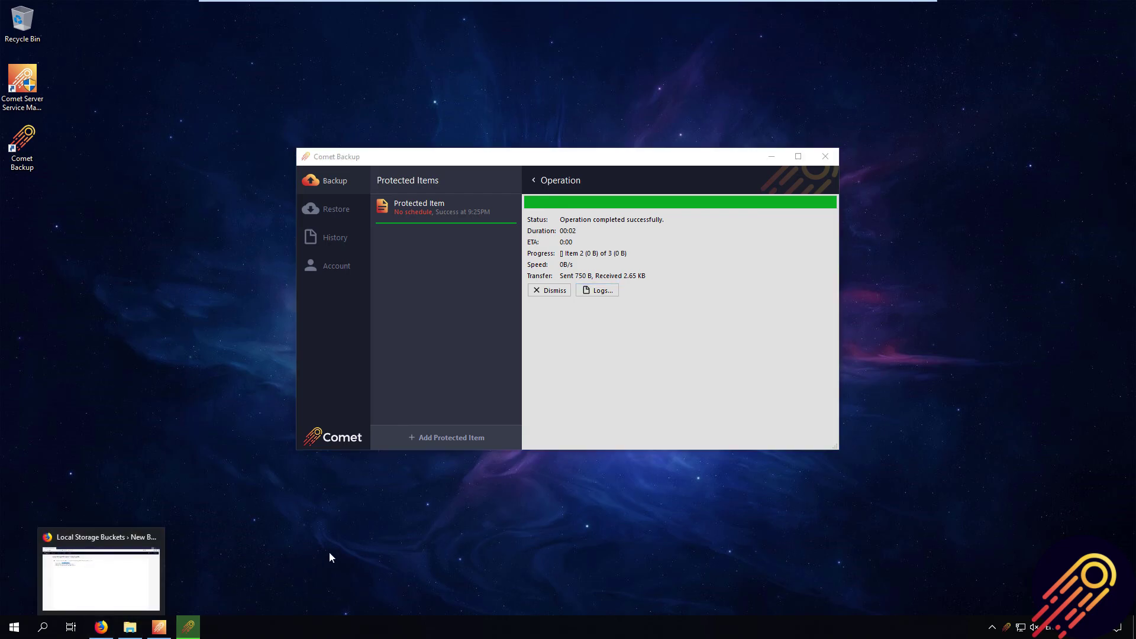